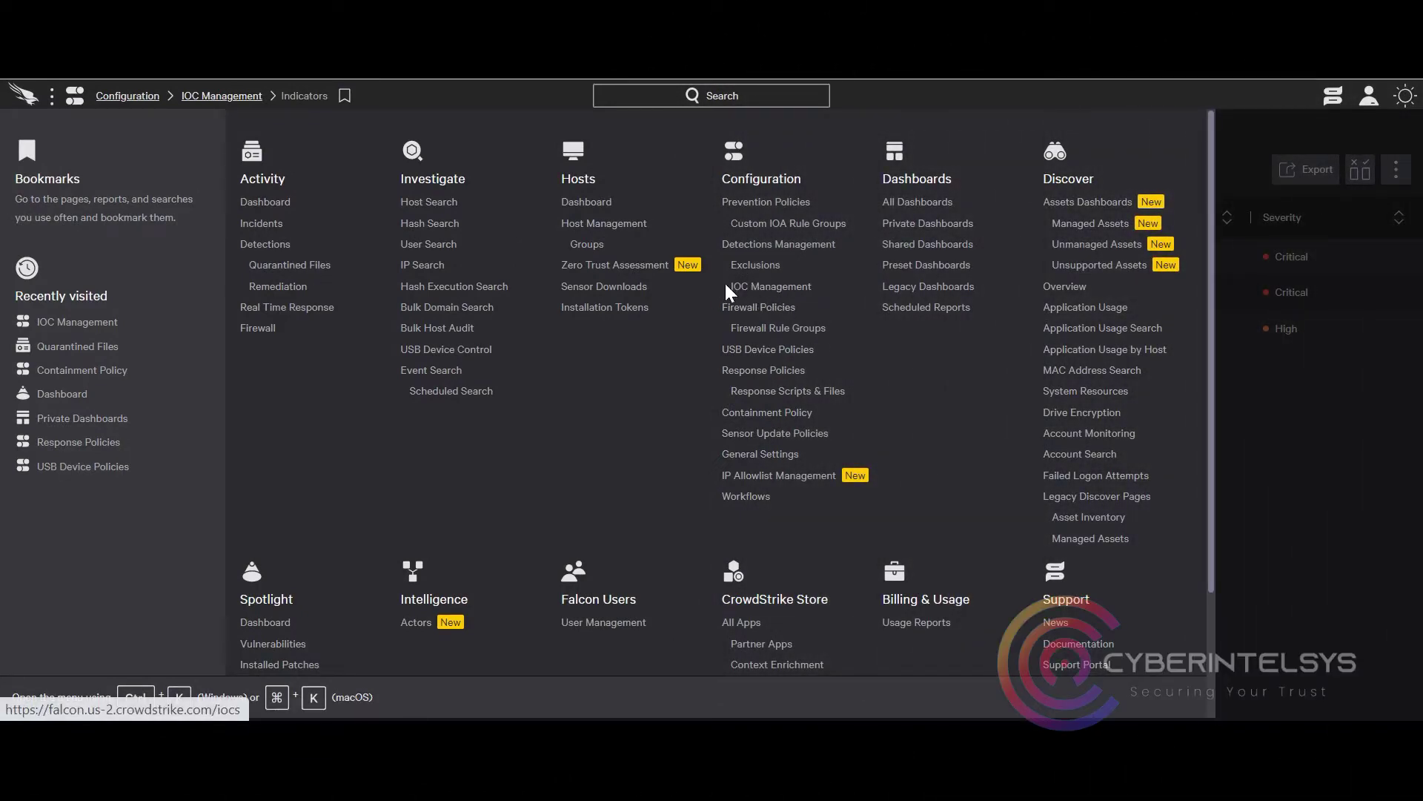
Open the IOC Management Indicators page showing opensea.io, cyberintelsys.com and 142.250.77.110.
left_click(774, 292)
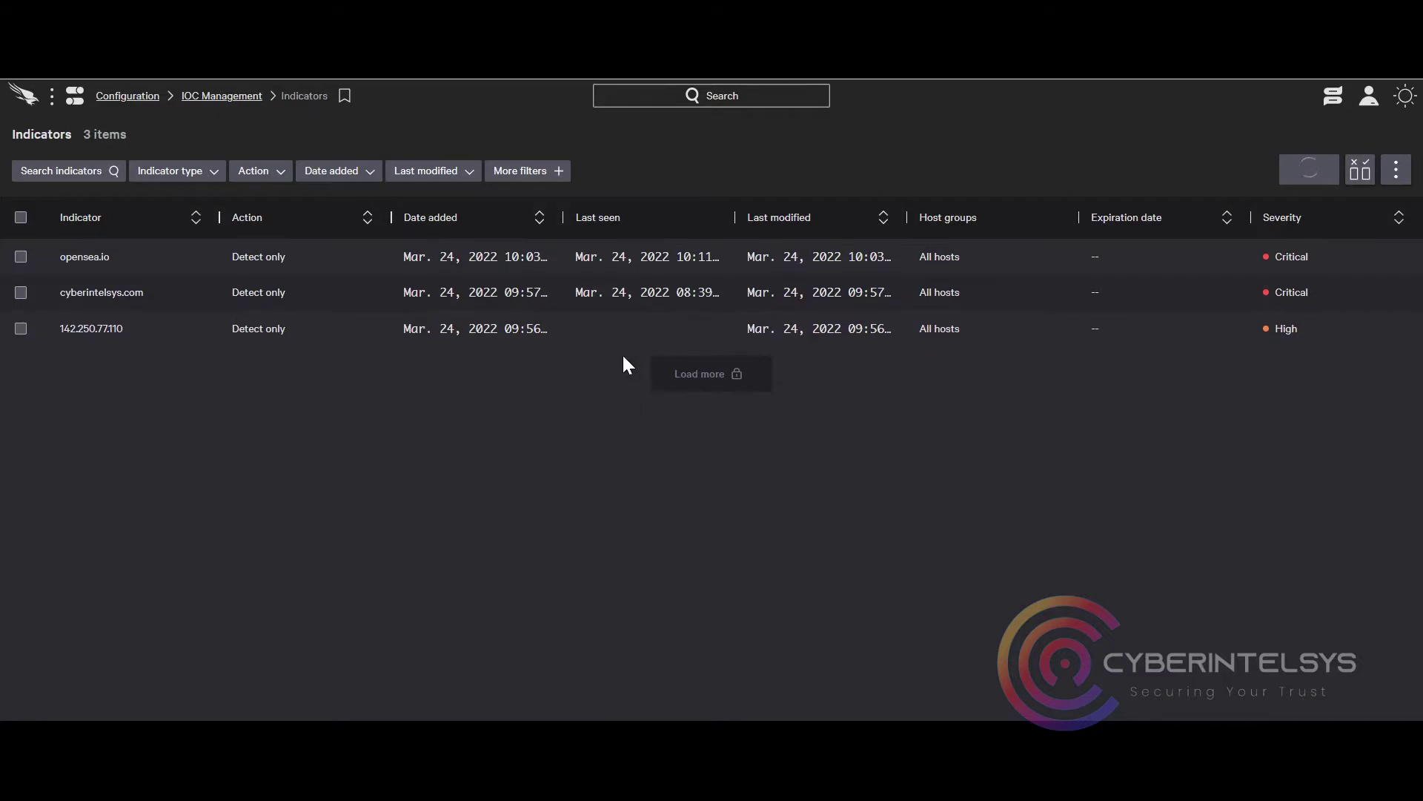
Start an Add hashes indicator with manual hash entry, then bring up the Desktop folder window.
left_click(1397, 178)
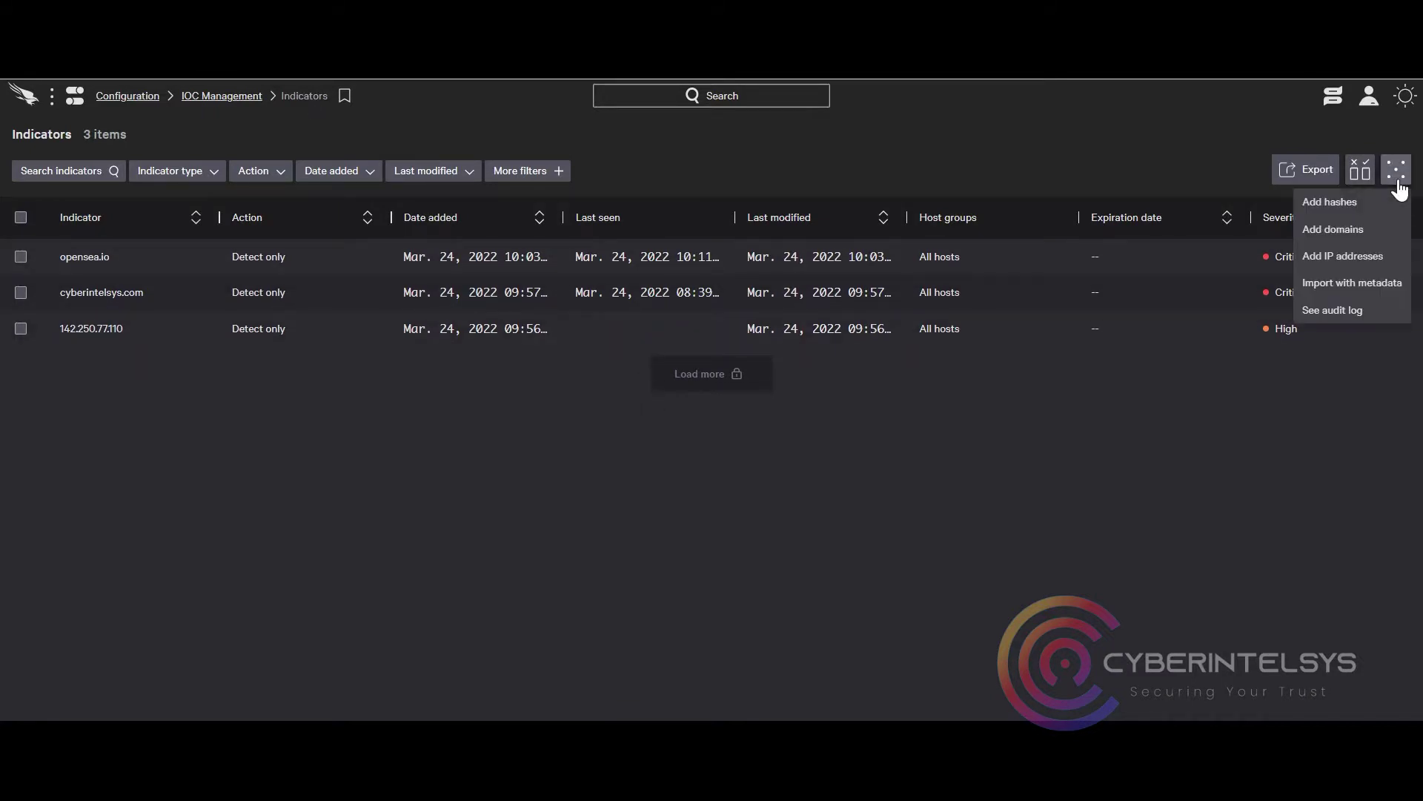
left_click(1331, 201)
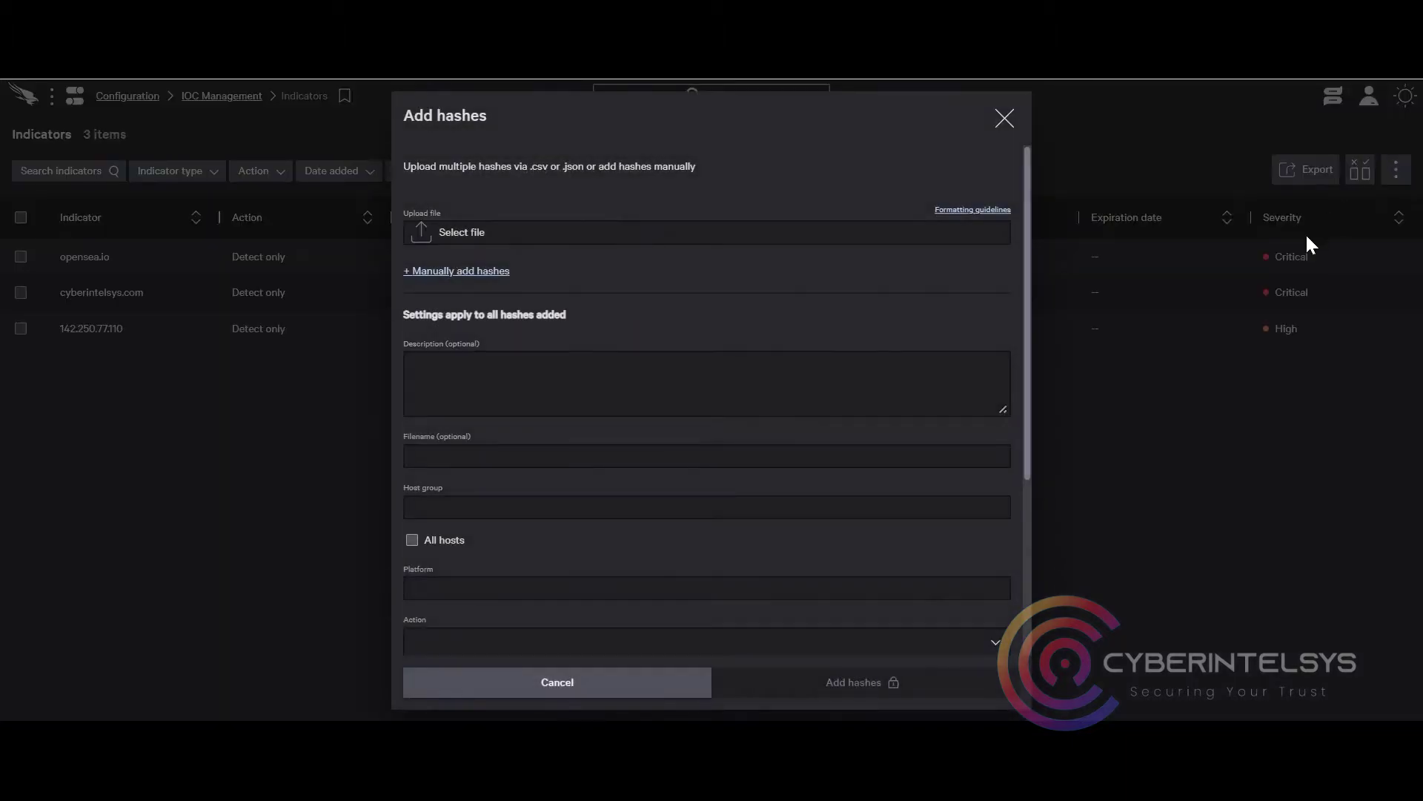
left_click(466, 271)
left_click(465, 261)
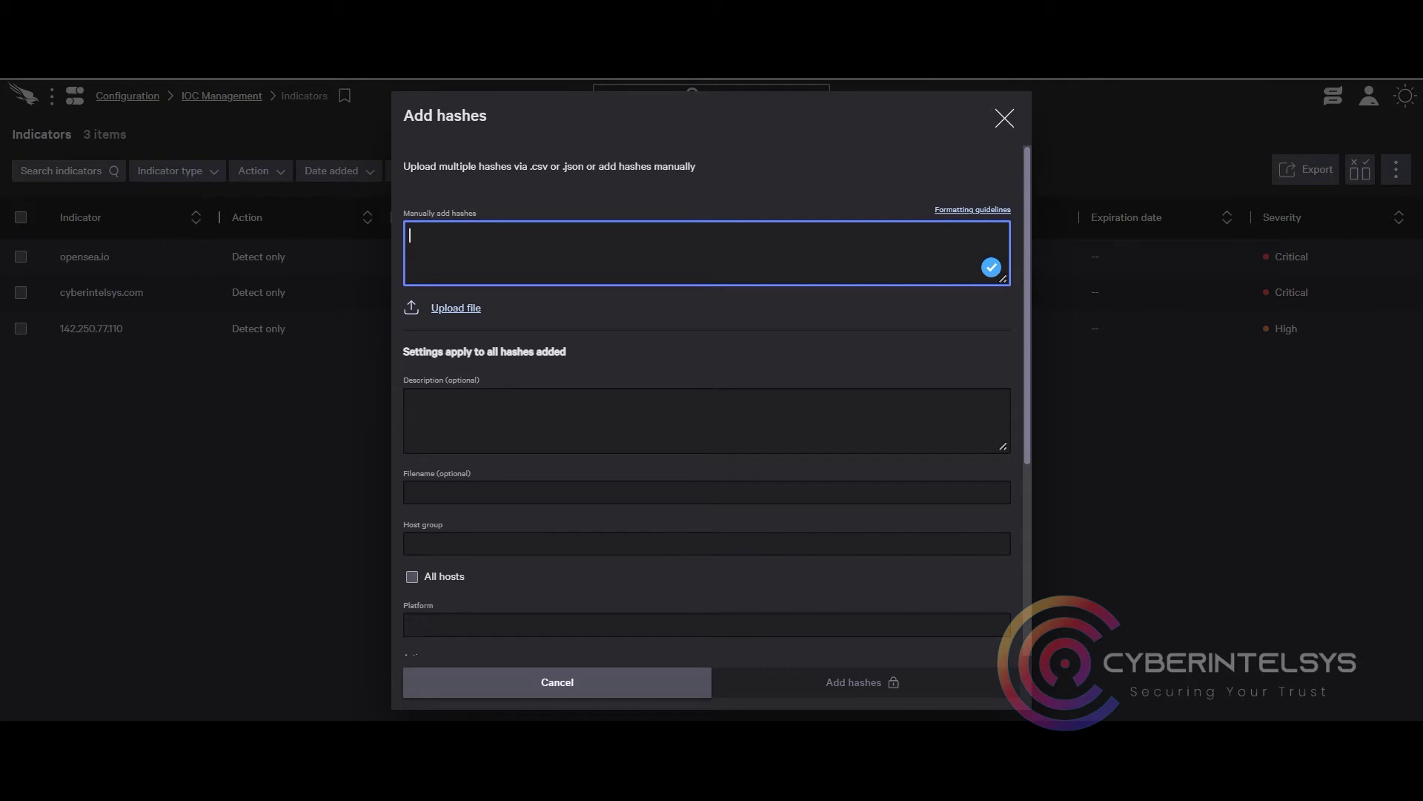
left_click(102, 677)
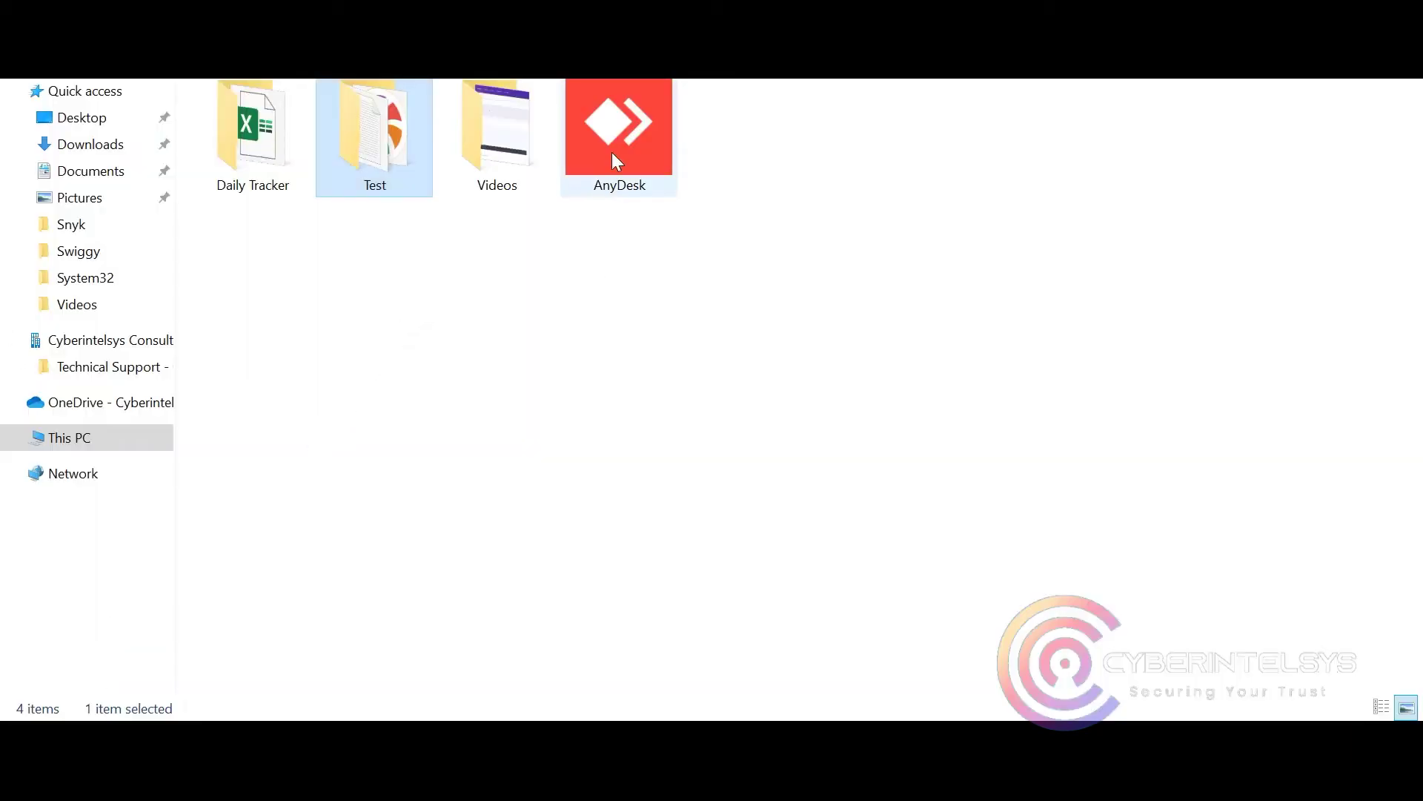
Select the AnyDesk file in the Desktop folder.
left_click(635, 145)
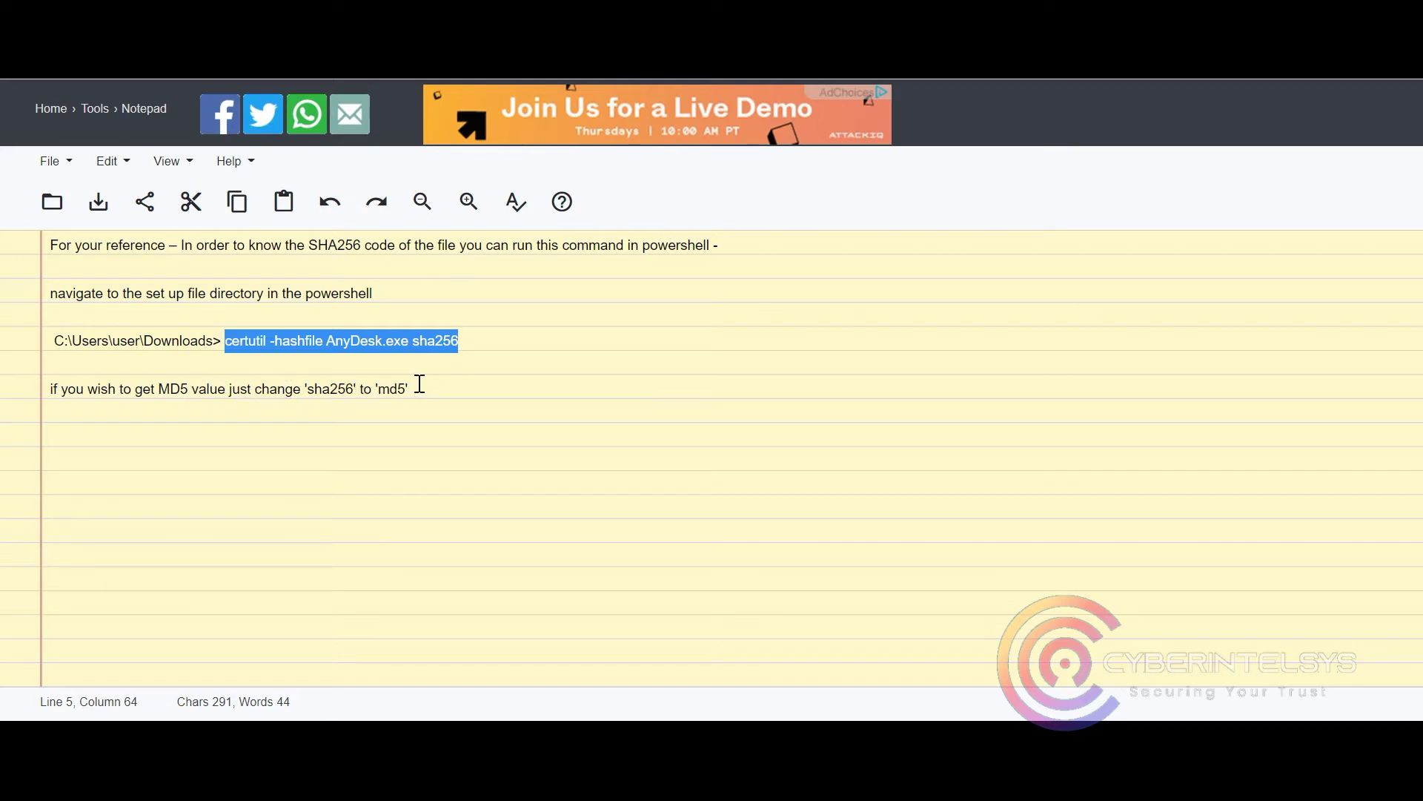
Copy the 'certutil -hashfile AnyDesk.exe sha256' command and start a Windows app search.
right_click(326, 346)
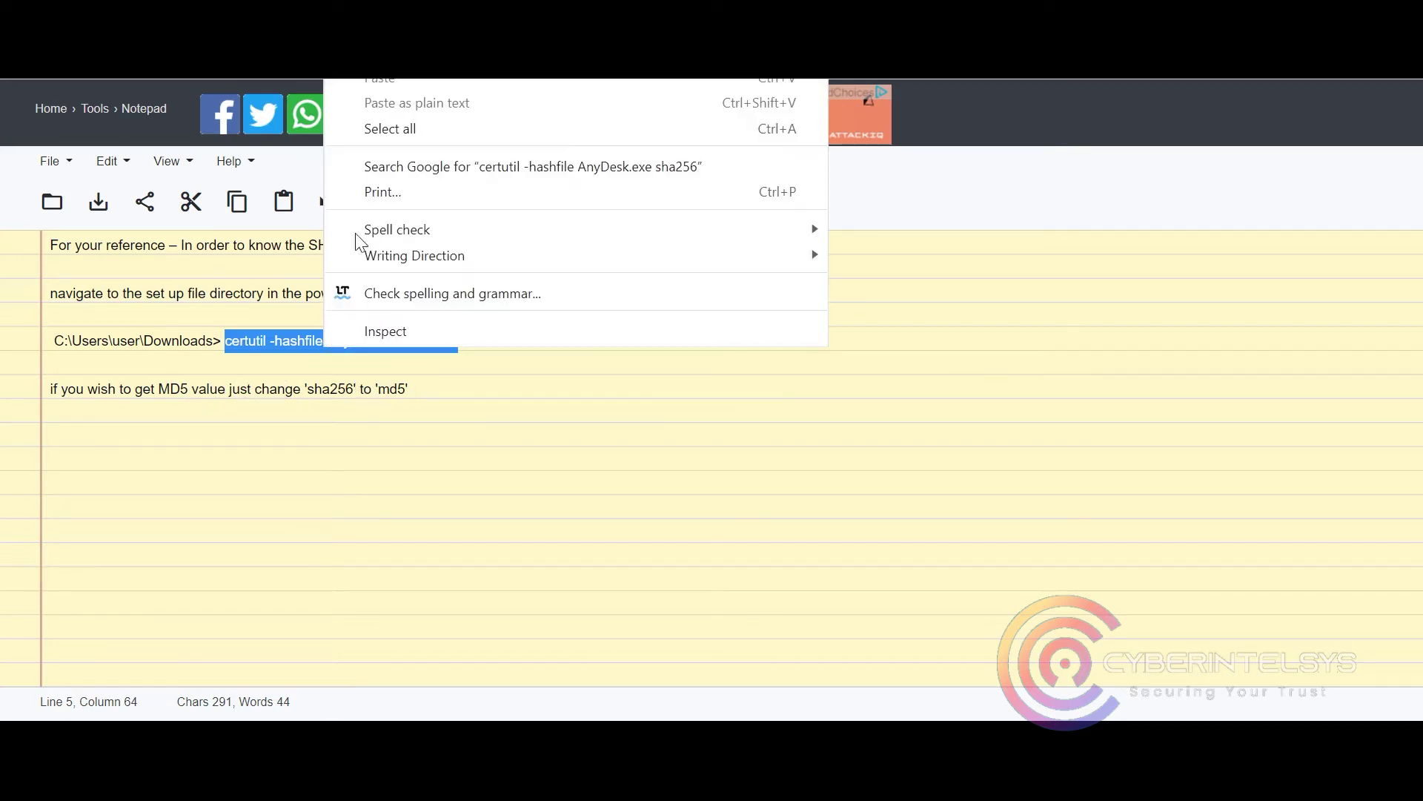
left_click(356, 93)
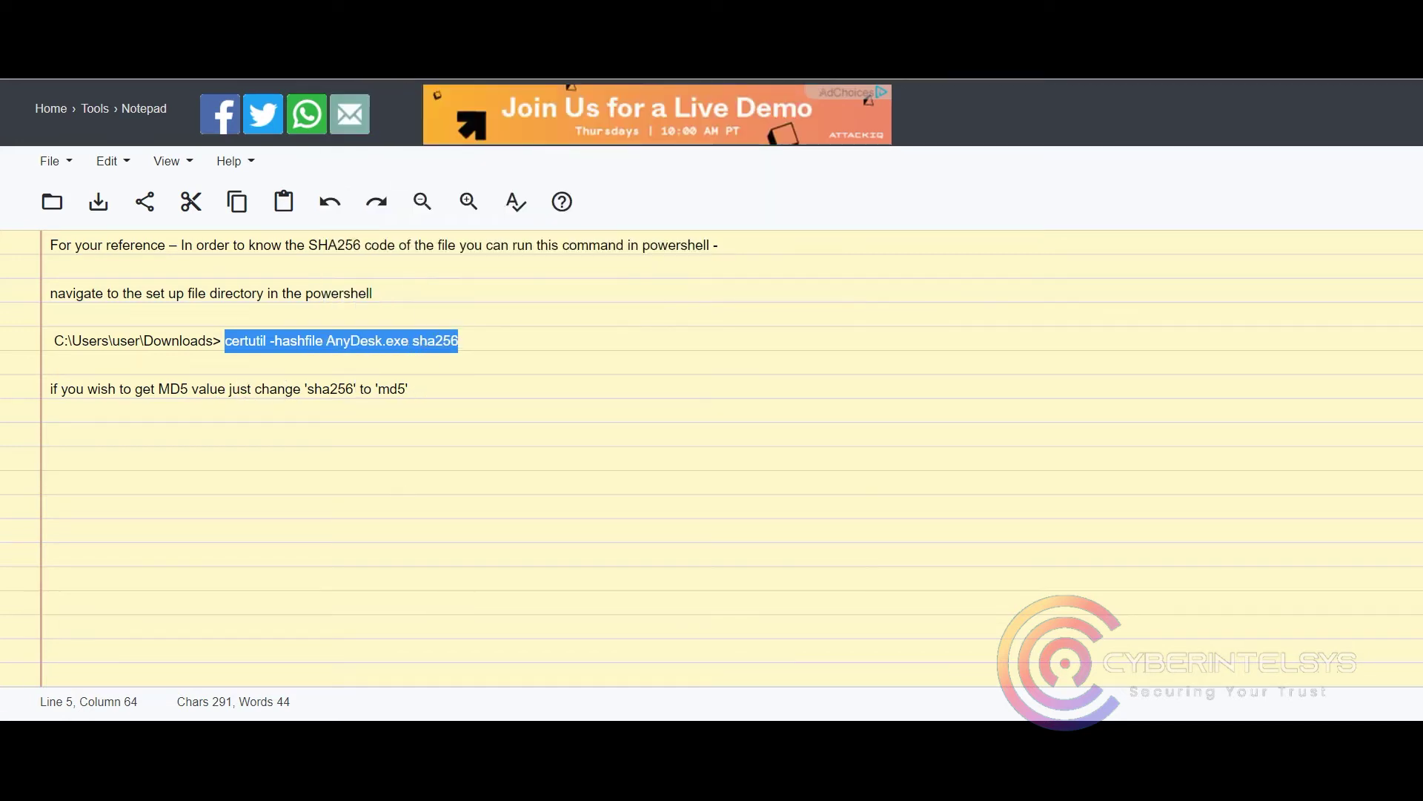
left_click(16, 738)
Launch Windows PowerShell and change into the Desktop folder.
type("powe")
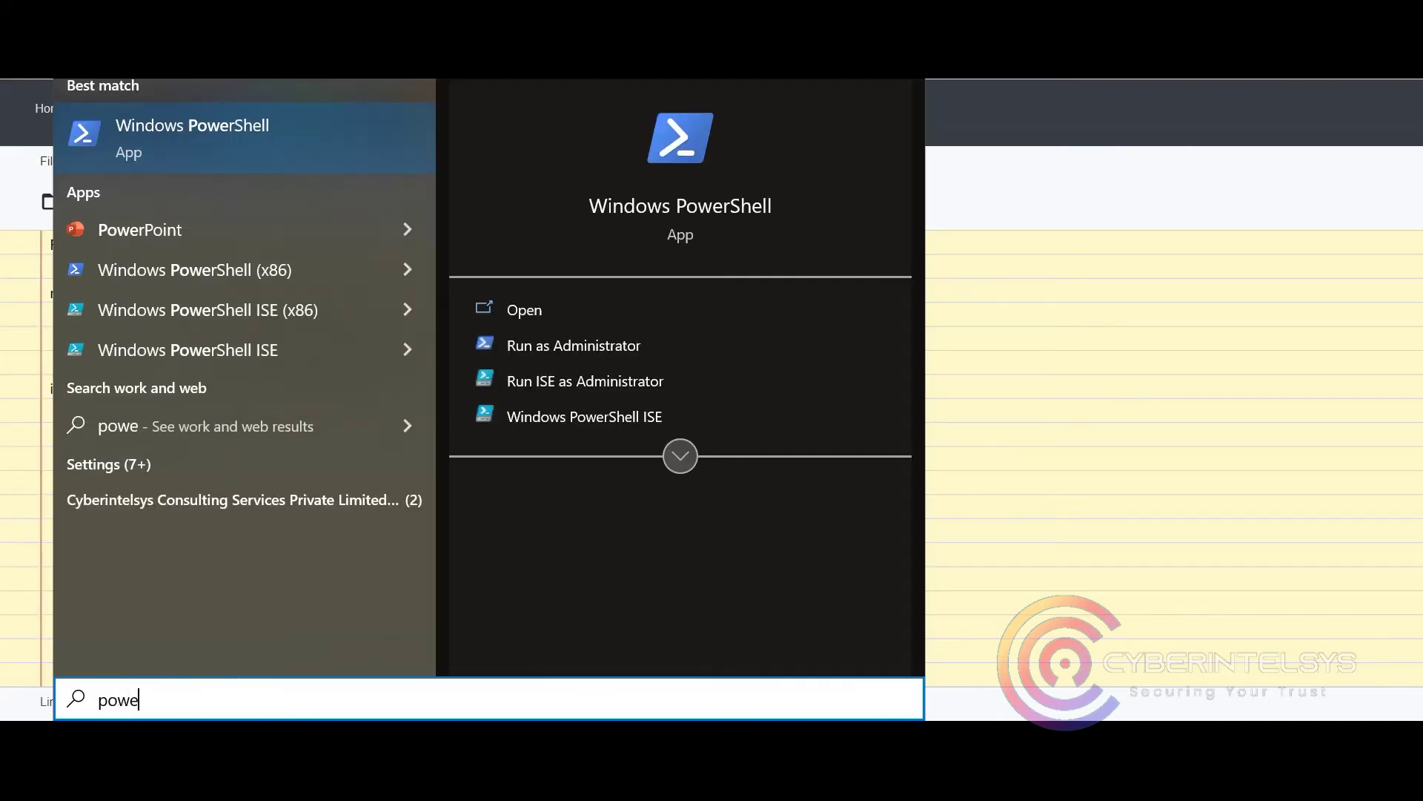
key("Return")
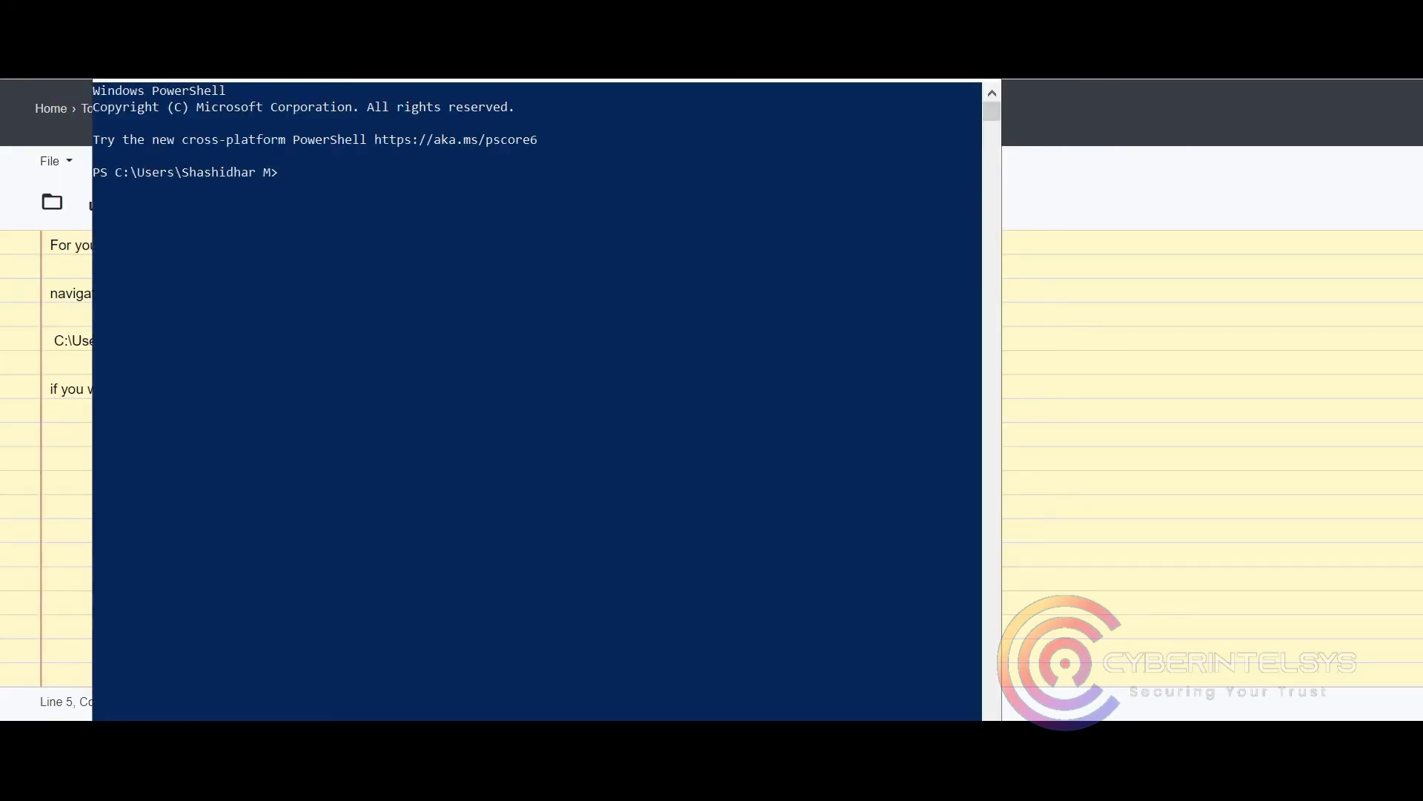
type("cd Do")
type("s")
key("Tab")
key("Return")
Run the certutil SHA256 command on AnyDesk.exe and copy the resulting hash.
type("certutil -hashfile AnyDesk.exe sha256")
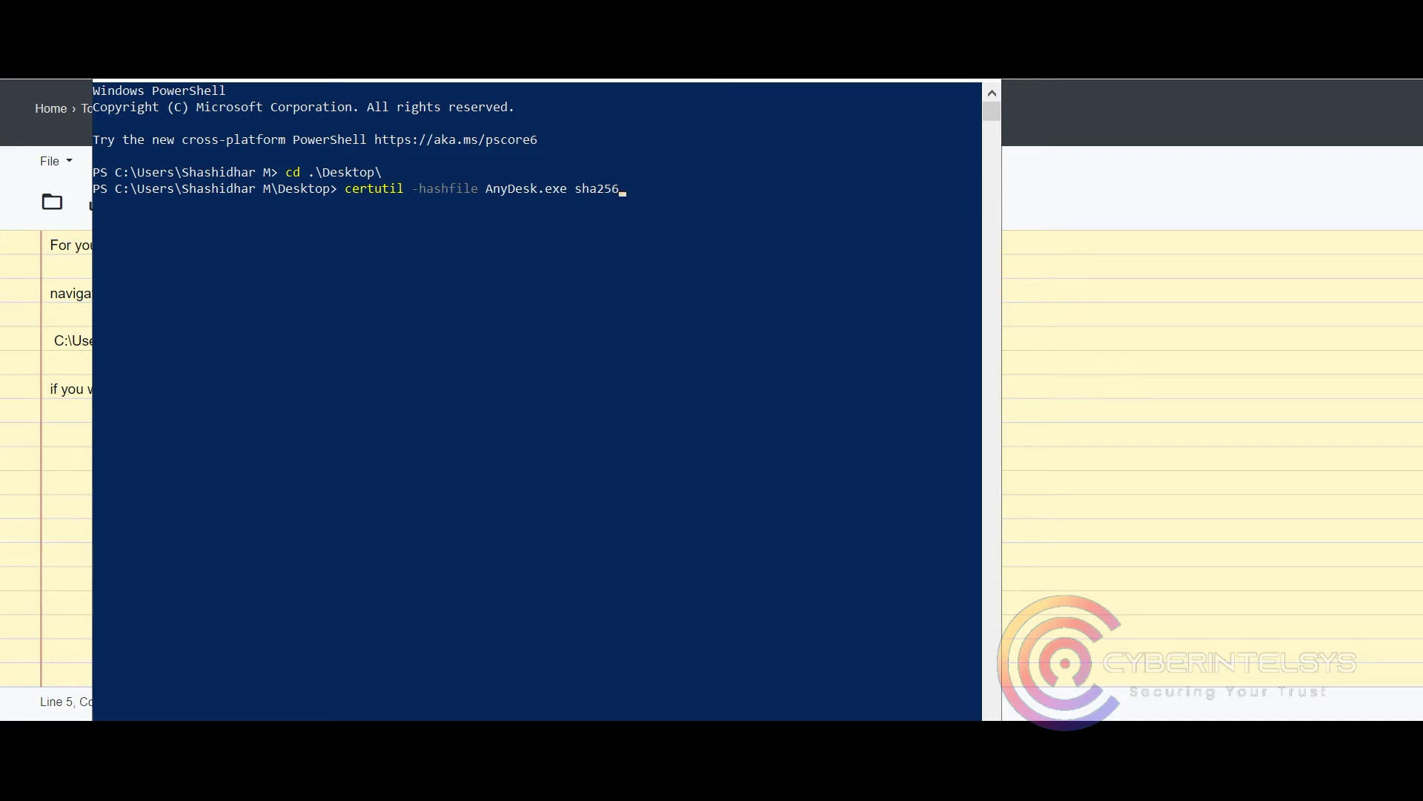
key("Return")
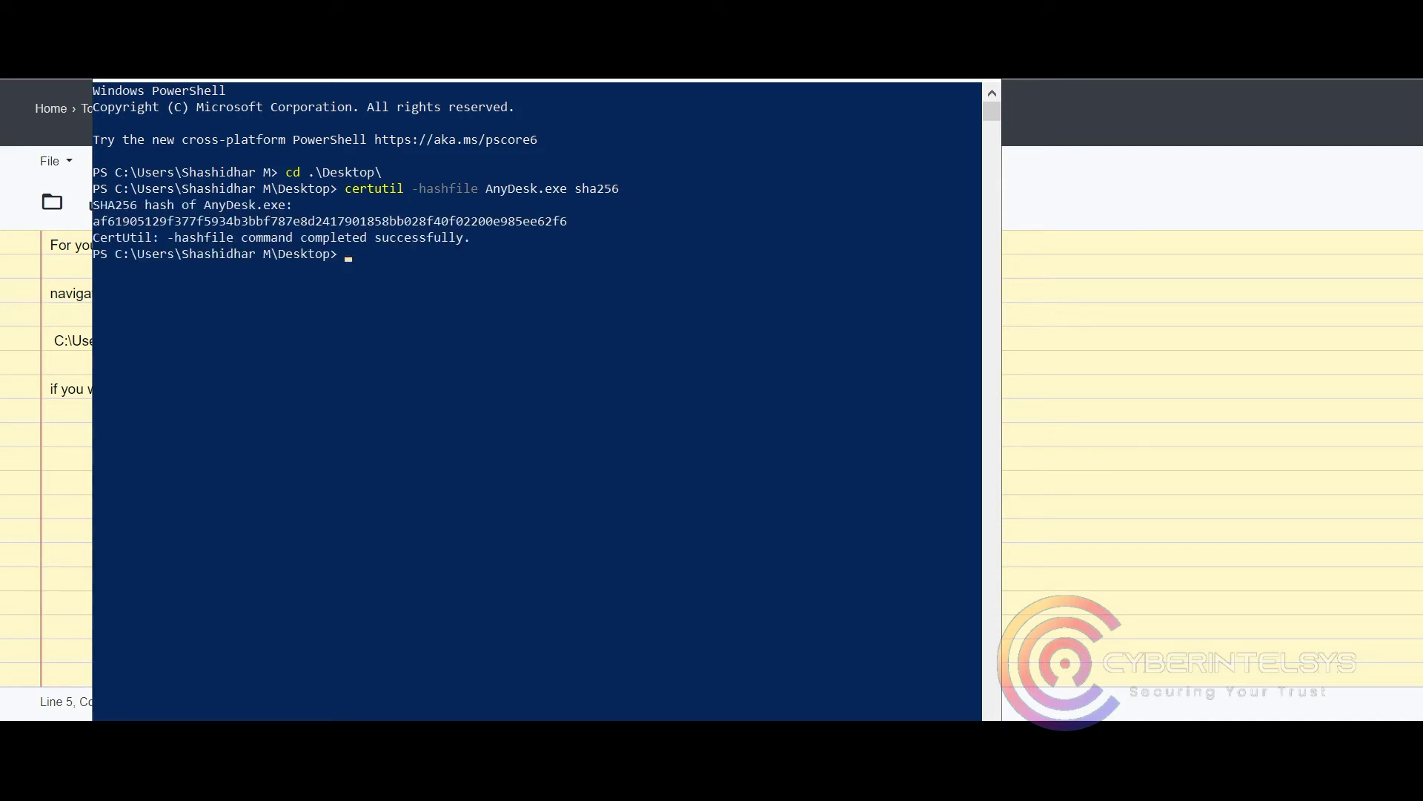
scroll(564, 226, "up", 3, "ctrl")
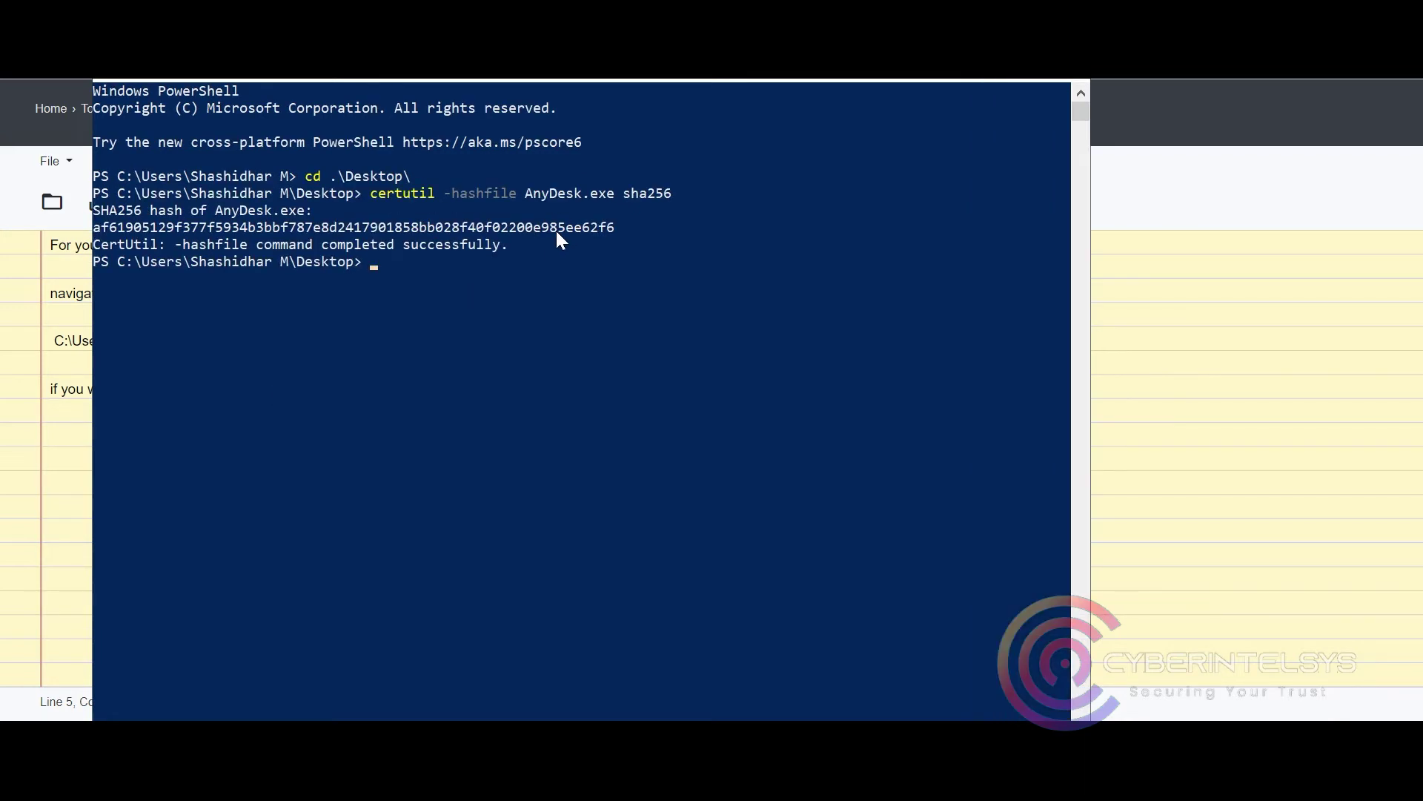
scroll(557, 234, "up", 2, "ctrl")
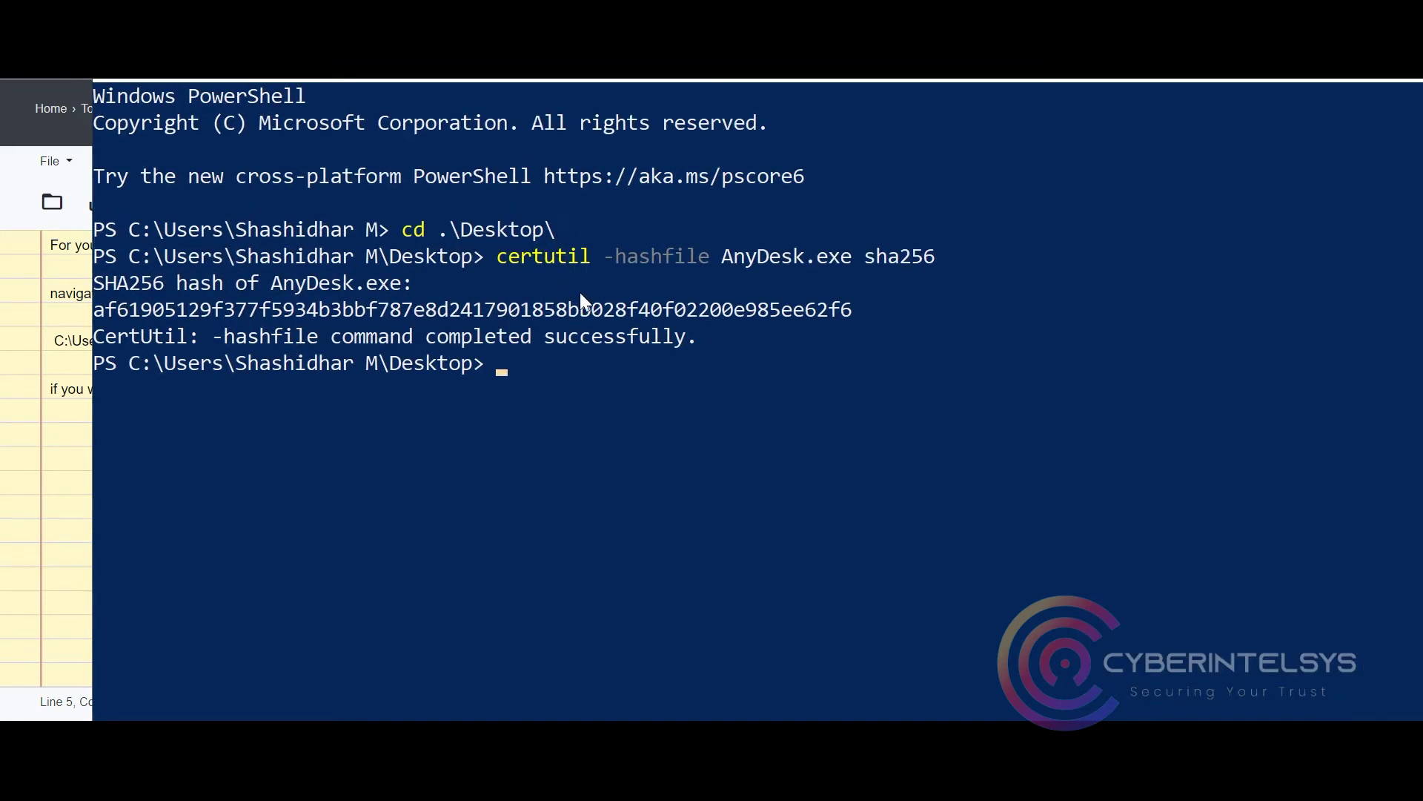
left_click_drag(753, 312, 92, 321)
key("ctrl+c")
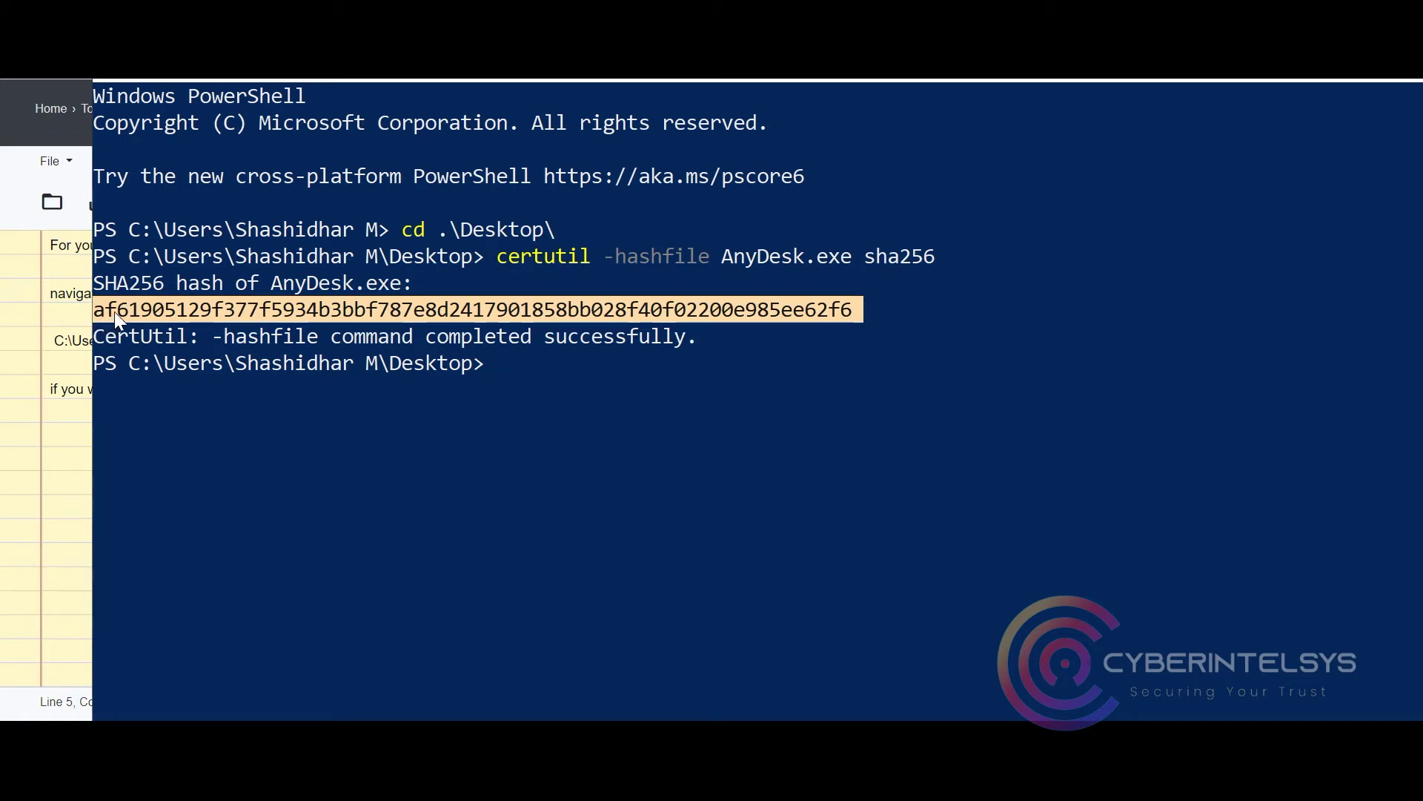
right_click(115, 311)
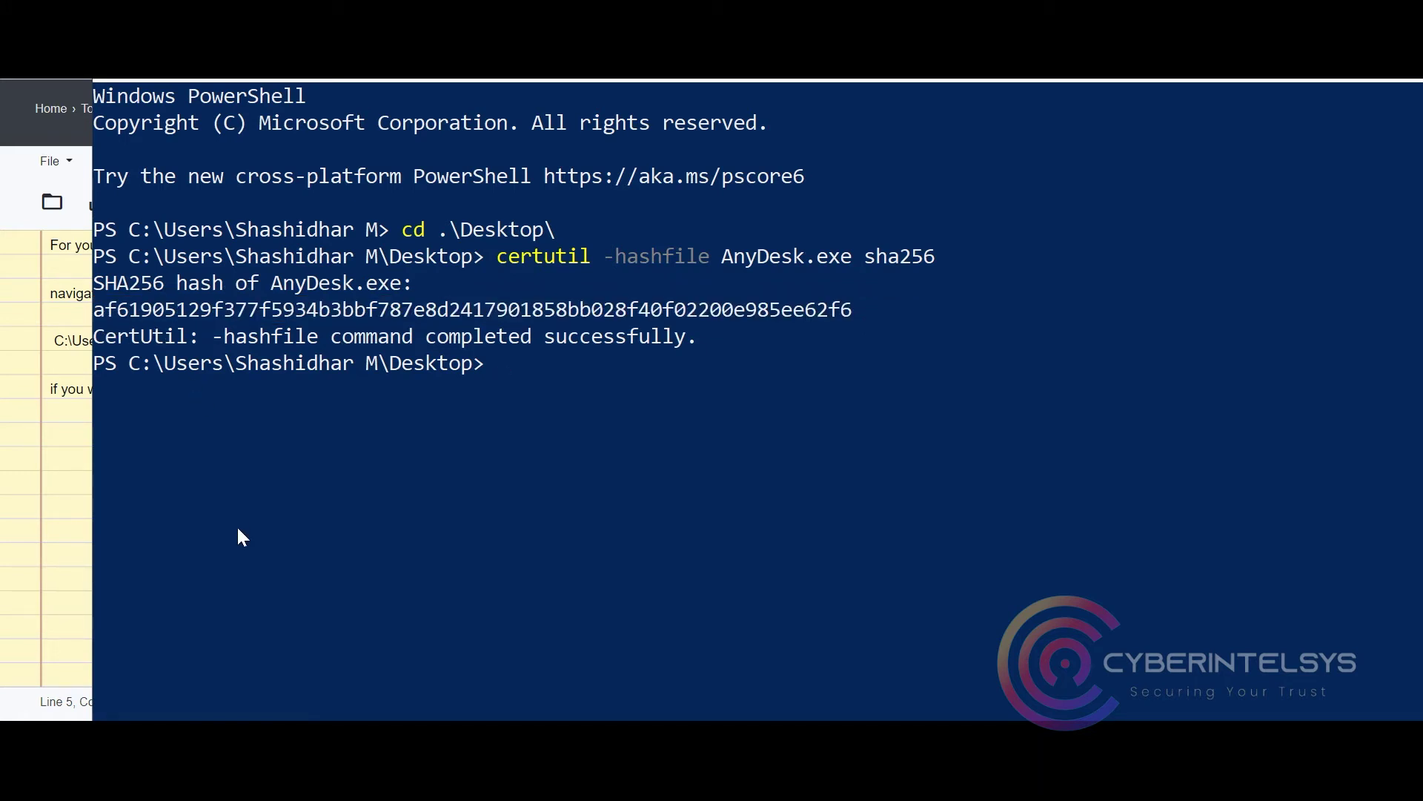
key("alt+Tab")
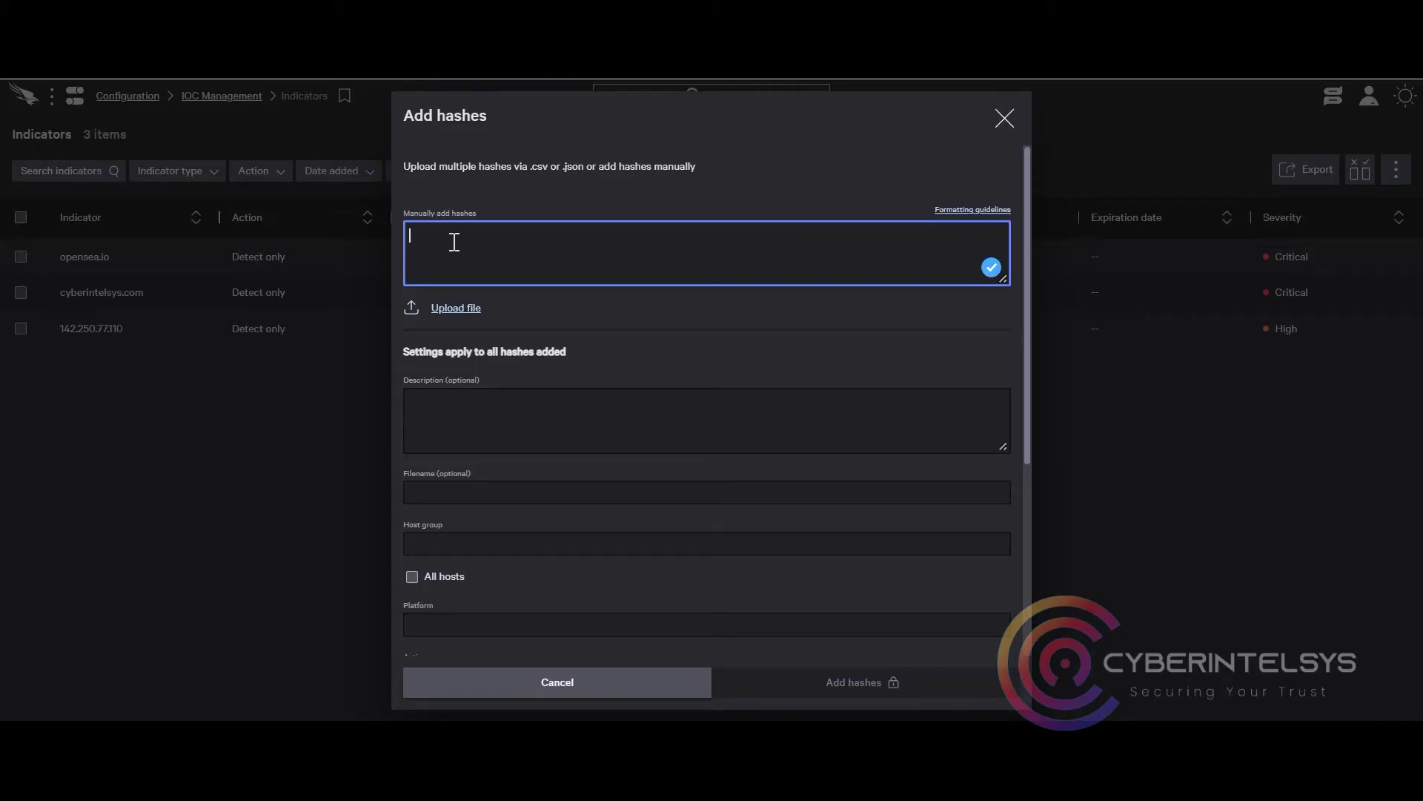
Paste the AnyDesk hash, with description 'Anydesk.exe' and filename 'Anydesk'.
key("ctrl+v")
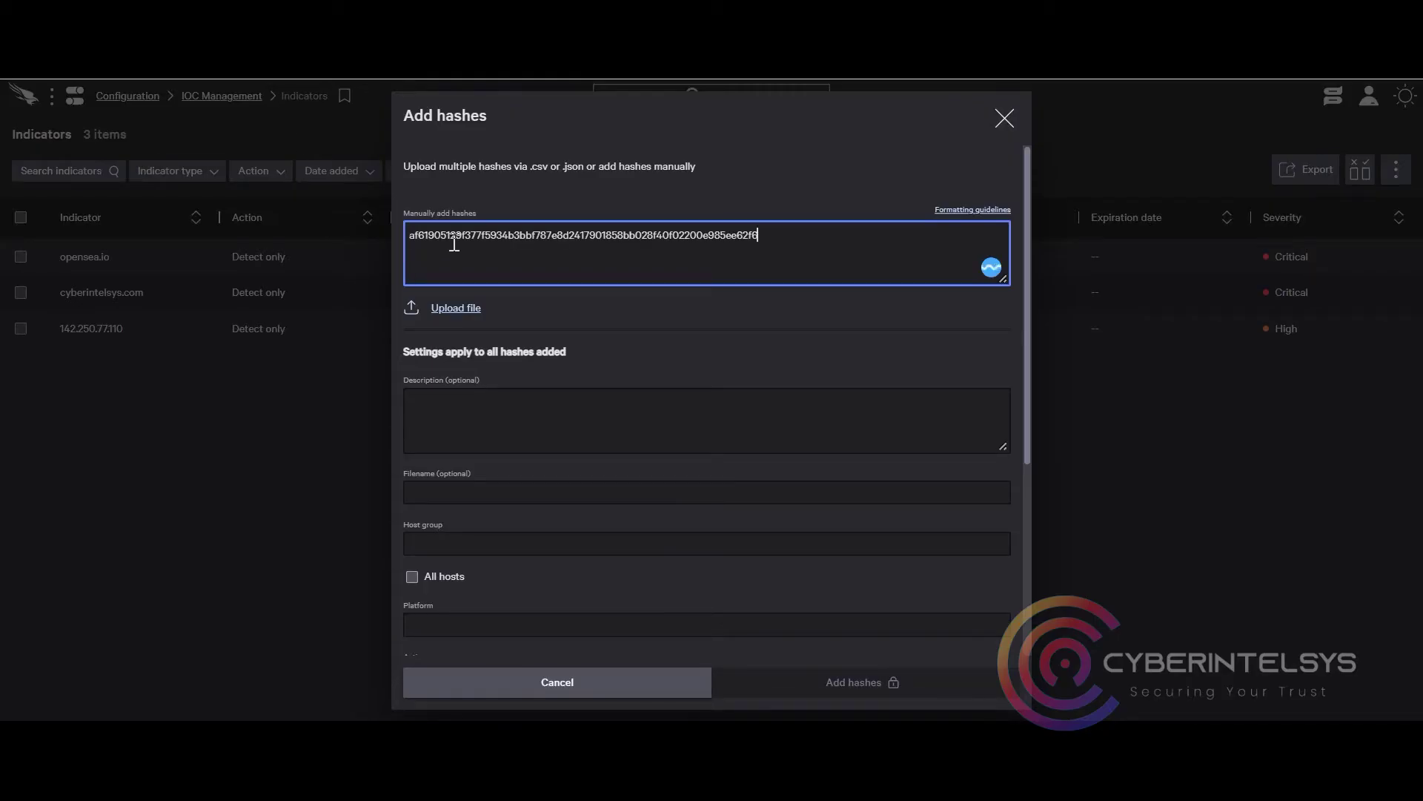
left_click(458, 426)
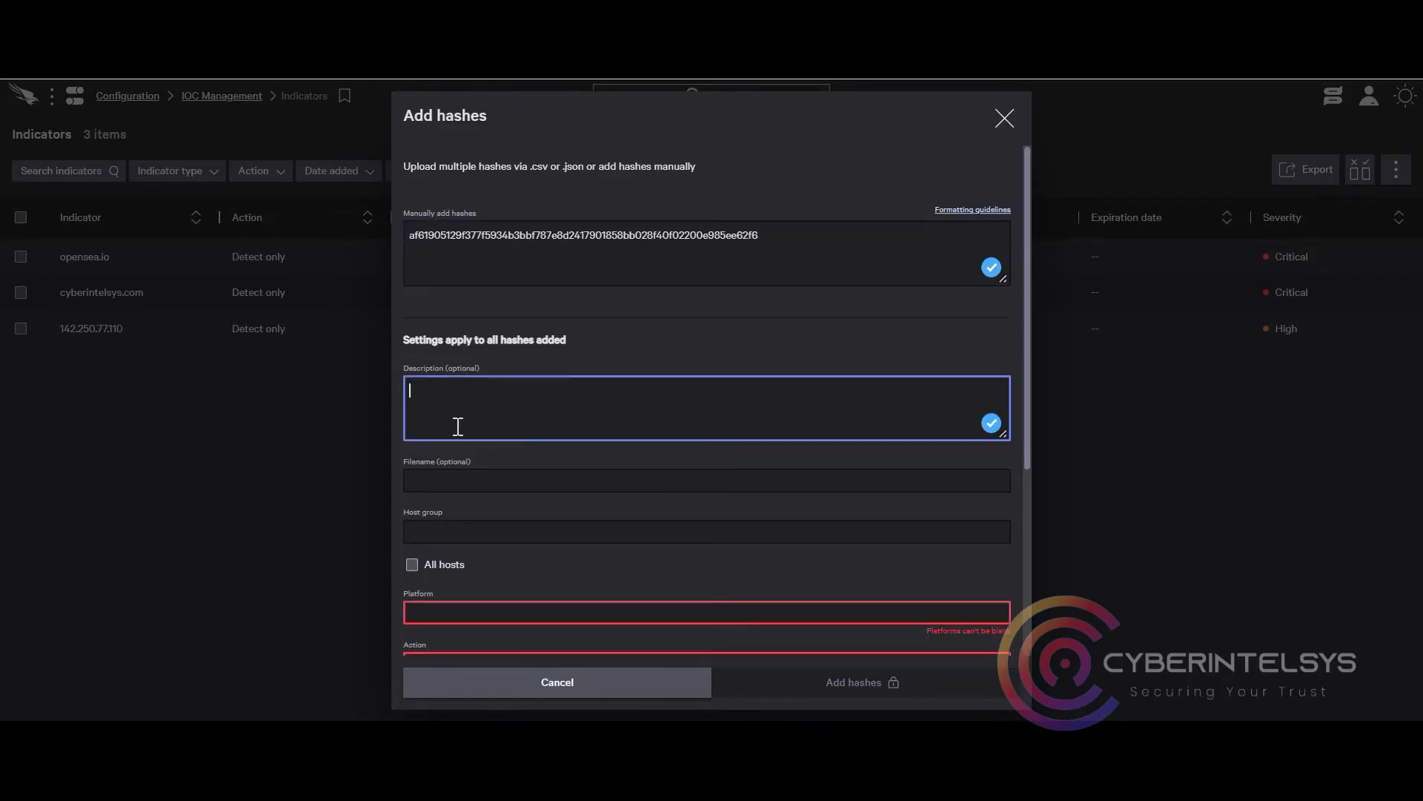
type("Anydesk.exe")
left_click(505, 483)
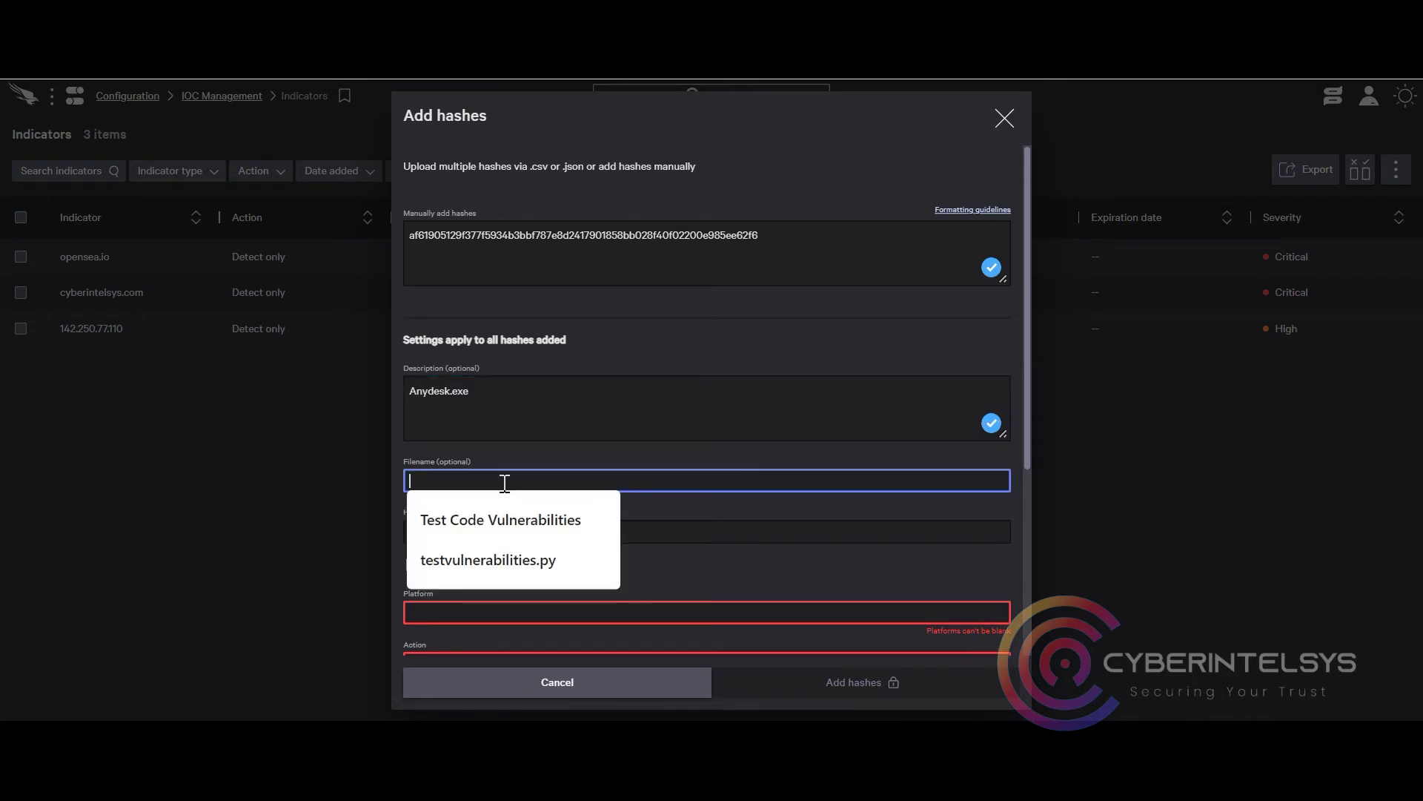
type("Anydek")
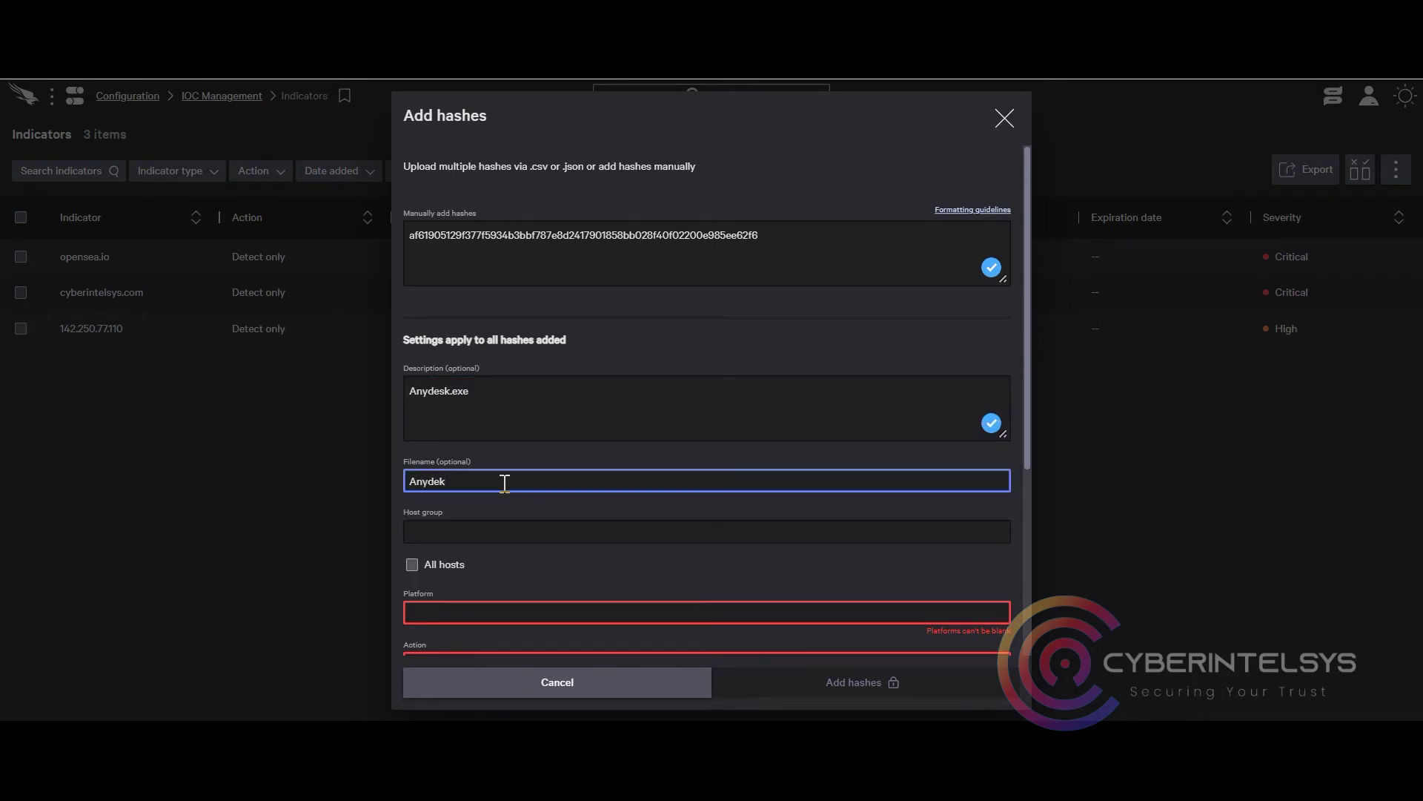
key("BackSpace")
type("sk")
Apply the hash indicator to all hosts on the Windows platform.
scroll(457, 464, "down", 2)
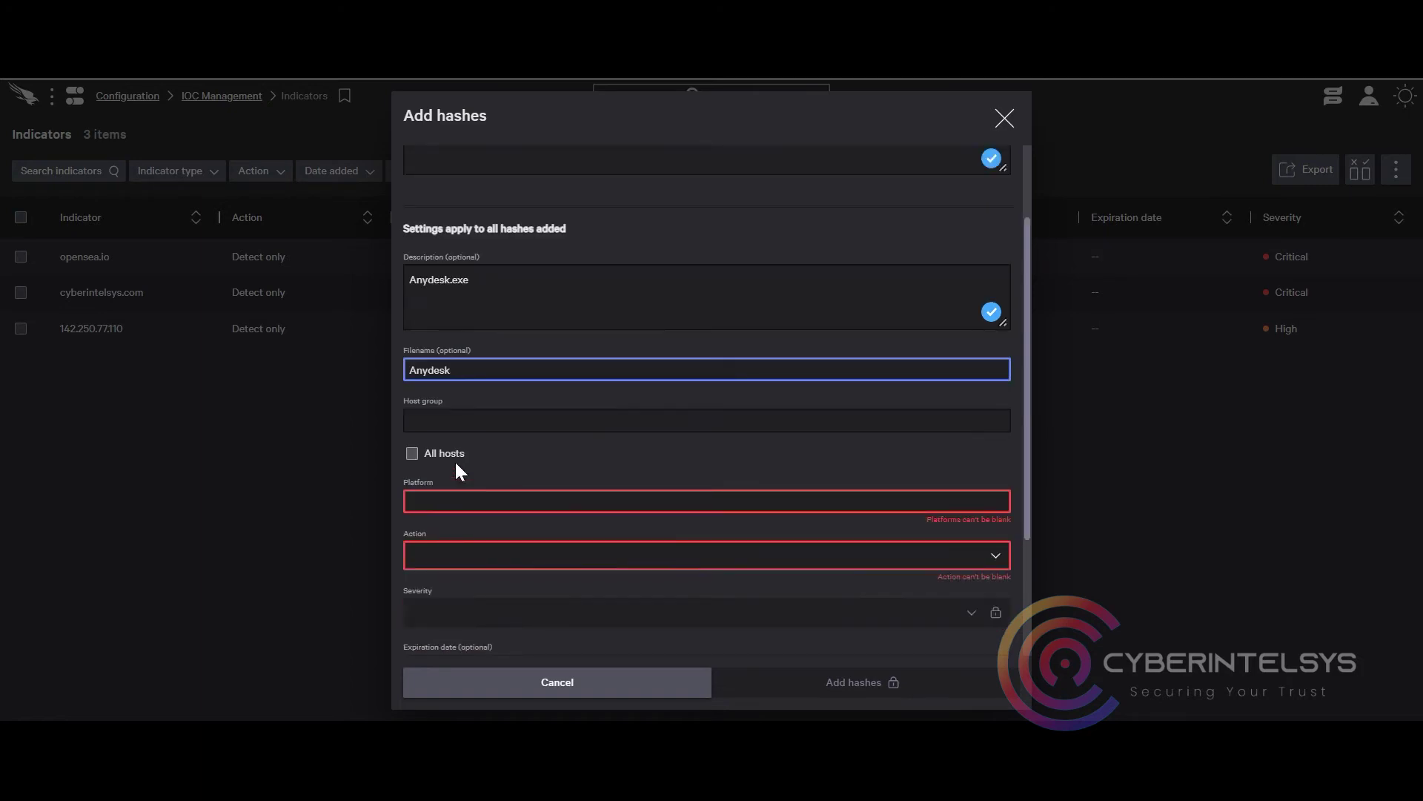
left_click(410, 450)
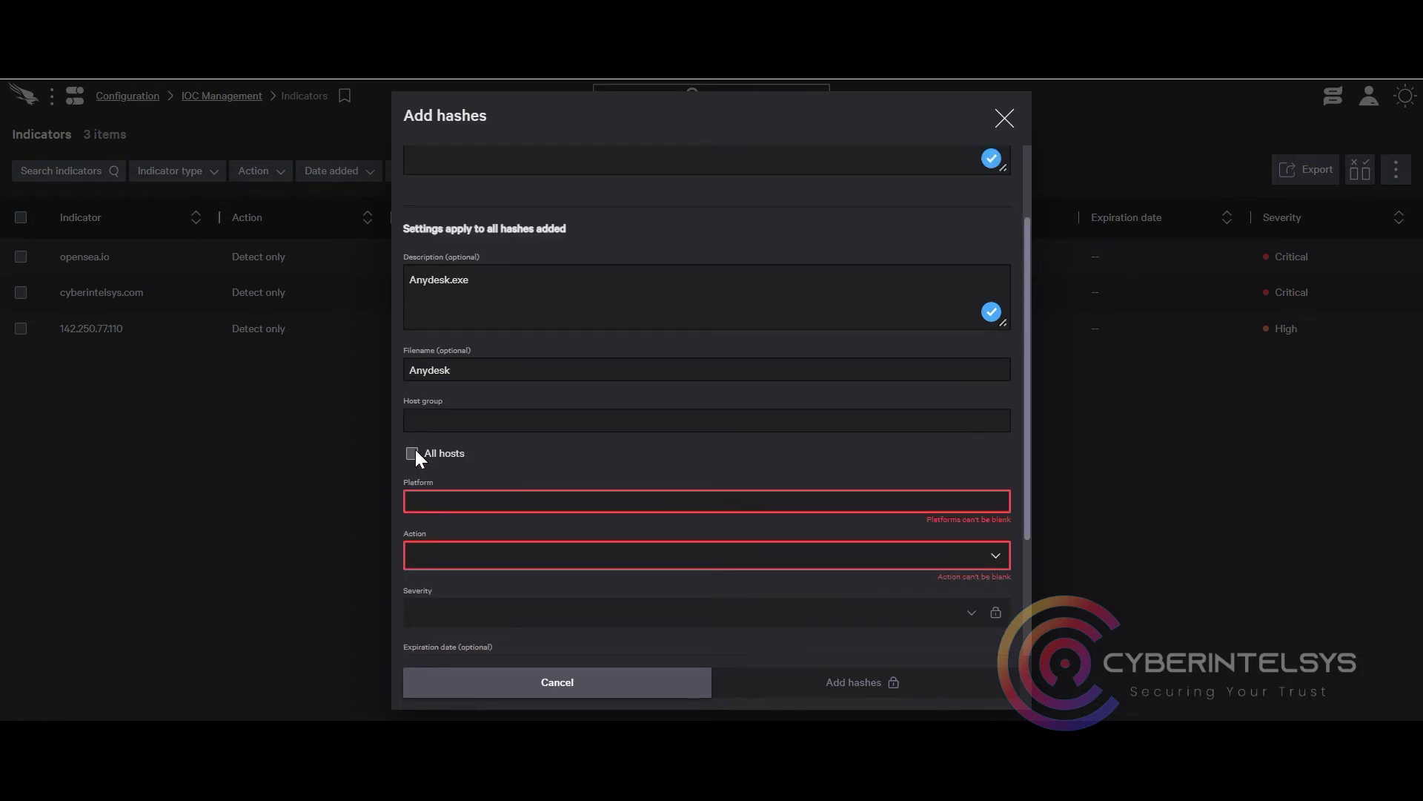
left_click(447, 497)
left_click(448, 537)
left_click(508, 504)
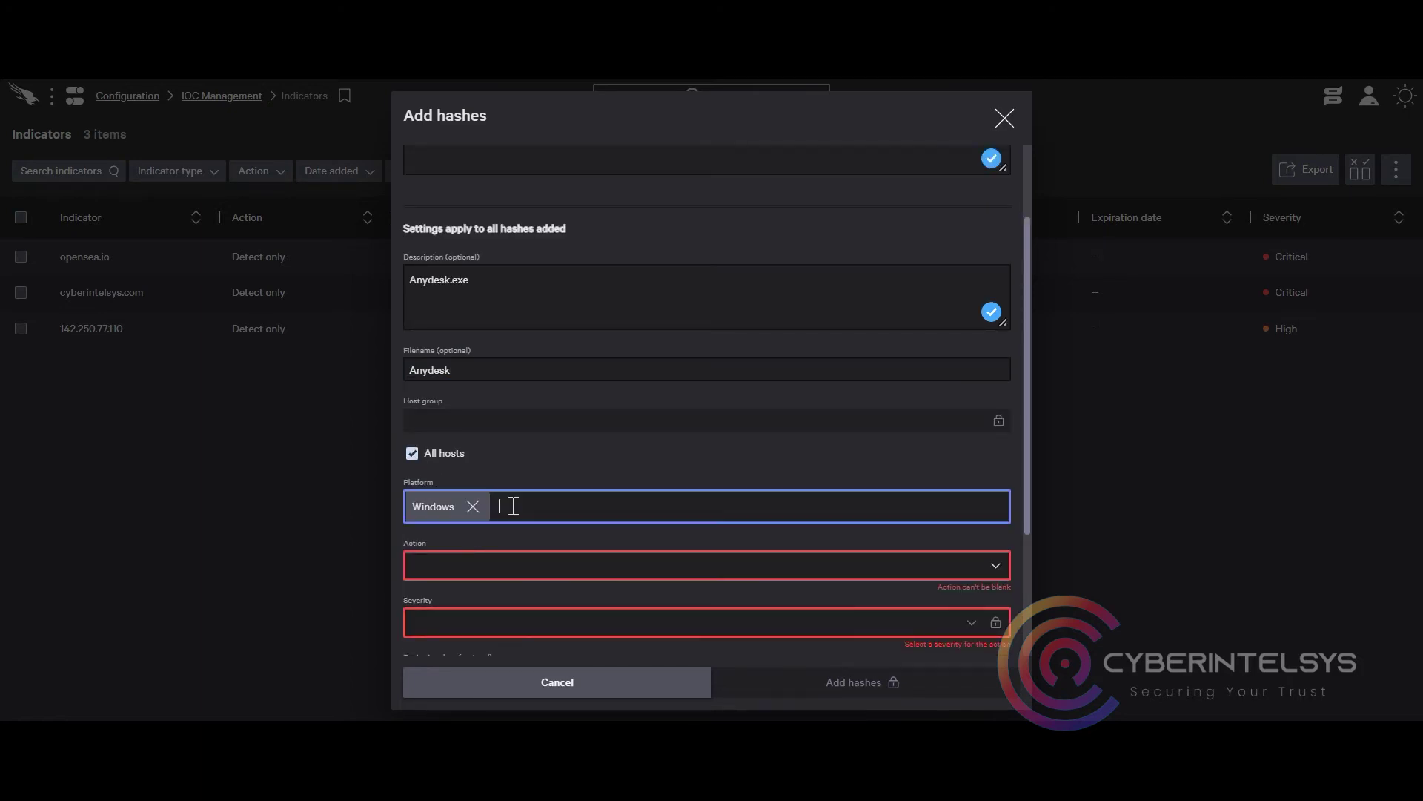
Set the indicator's action to Block.
left_click(585, 464)
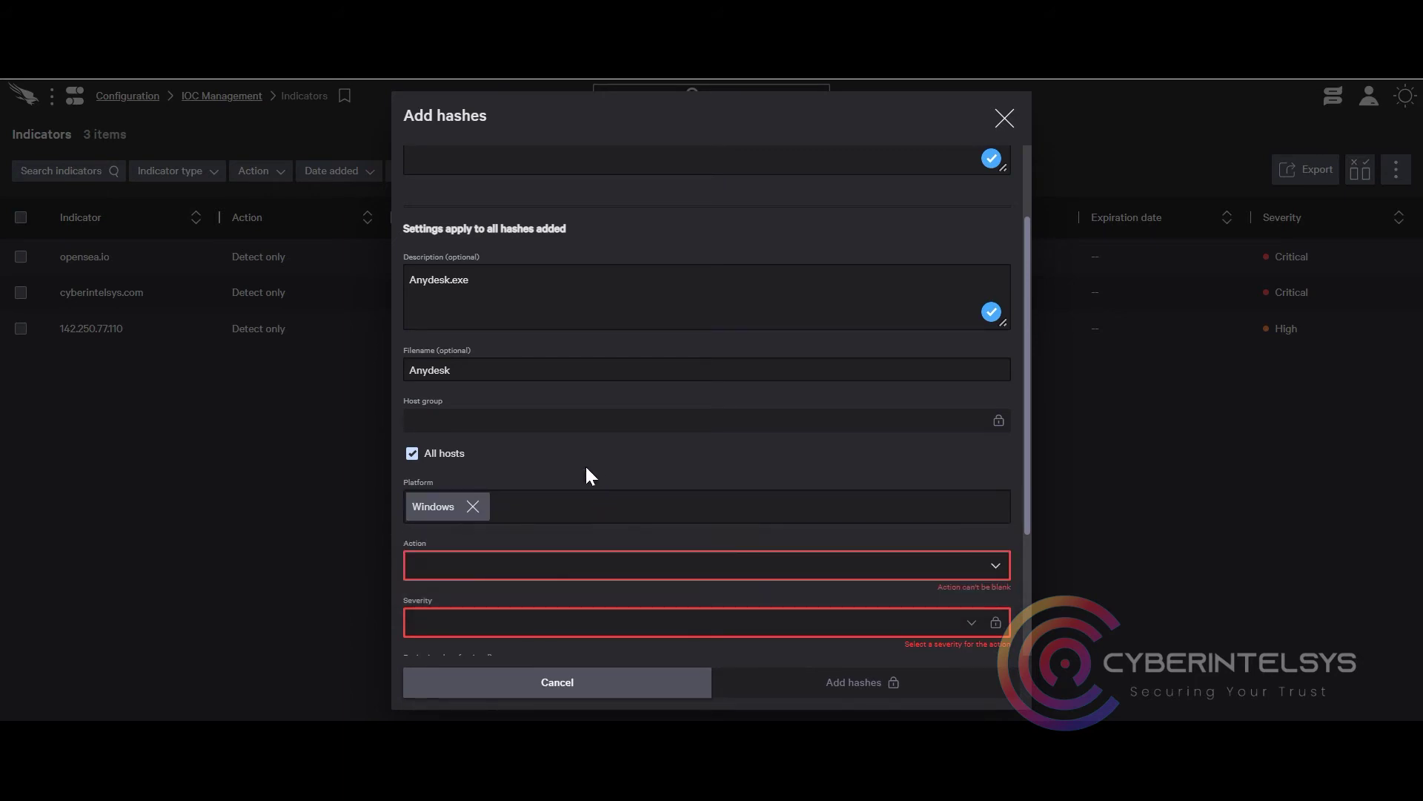
left_click(510, 571)
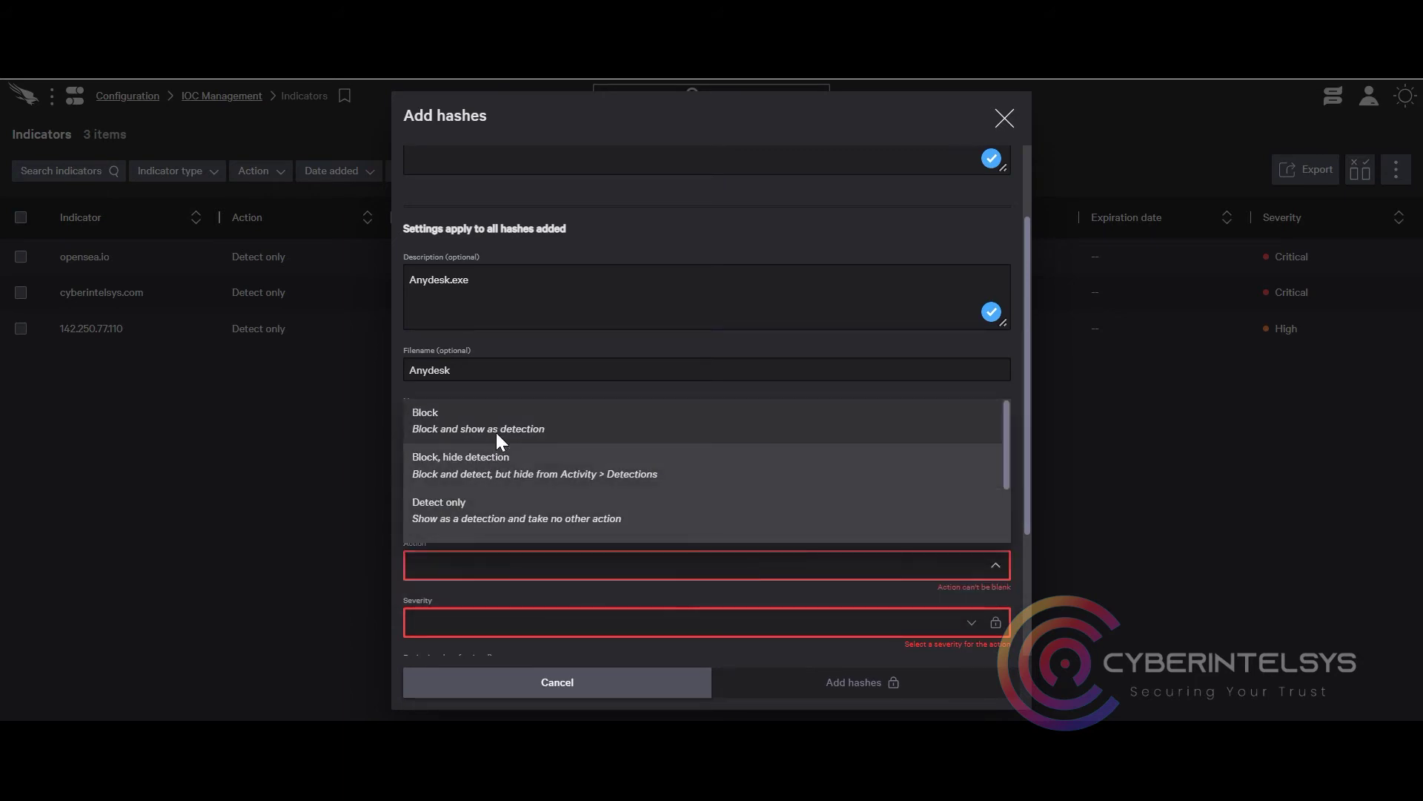
left_click(537, 433)
scroll(525, 506, "down", 2)
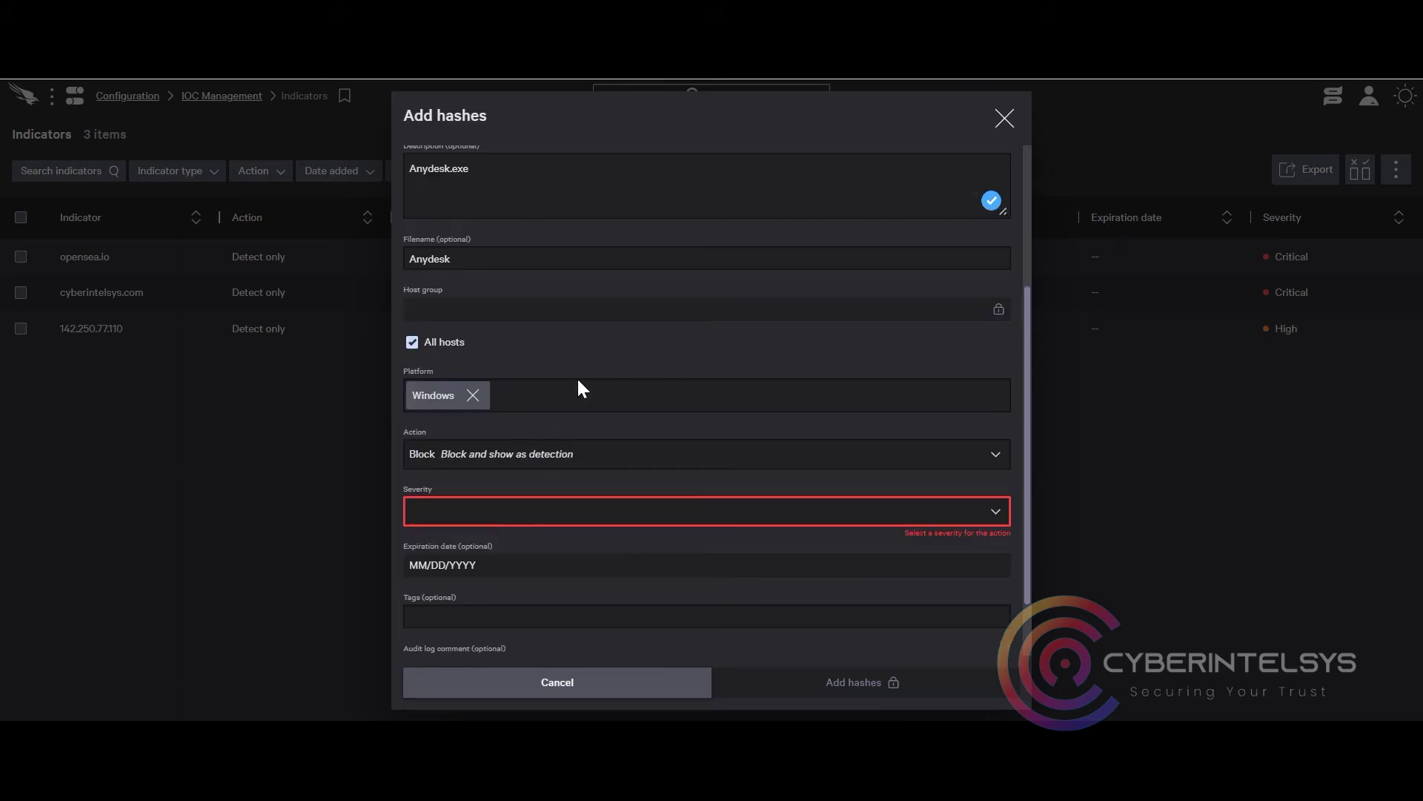
left_click(586, 461)
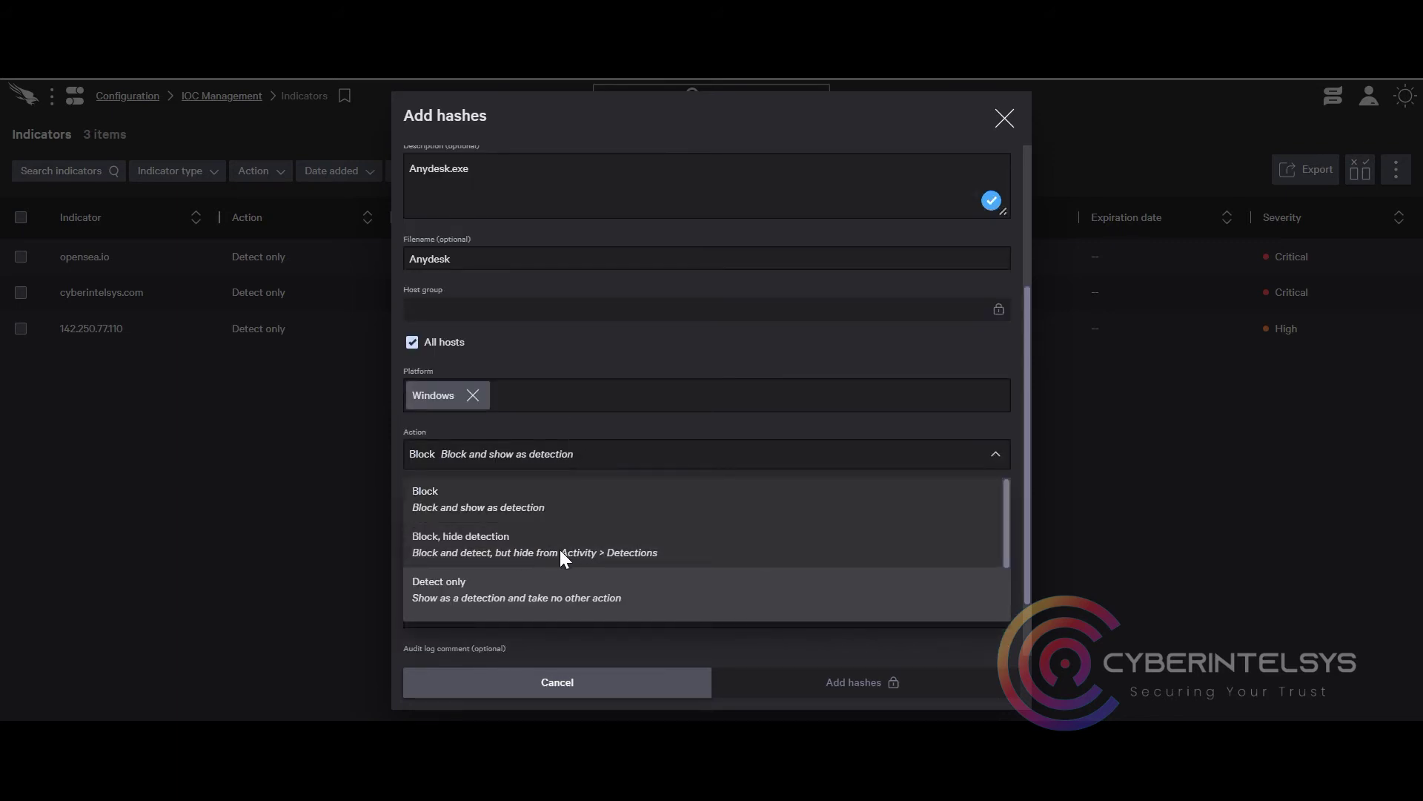
scroll(670, 592, "down", 2)
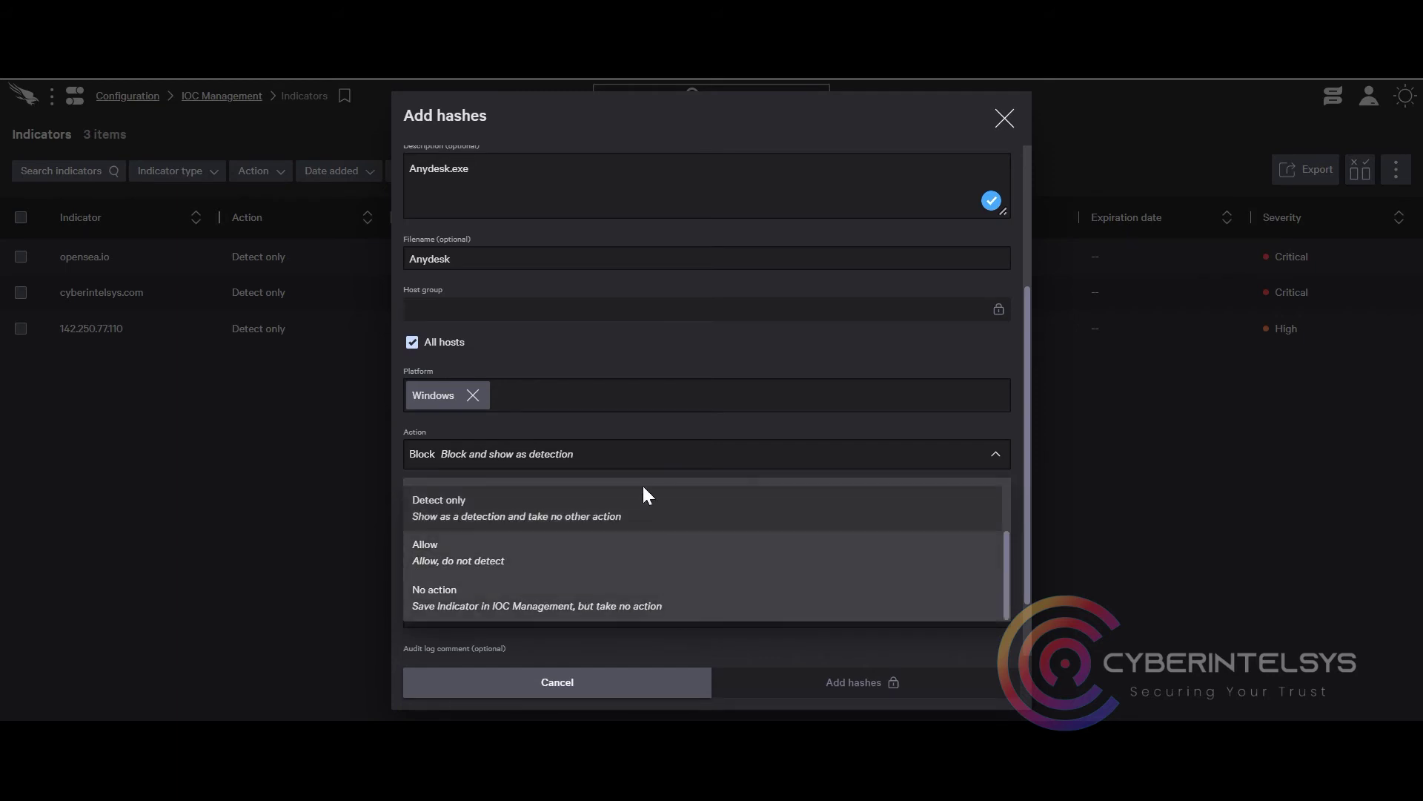
left_click(700, 427)
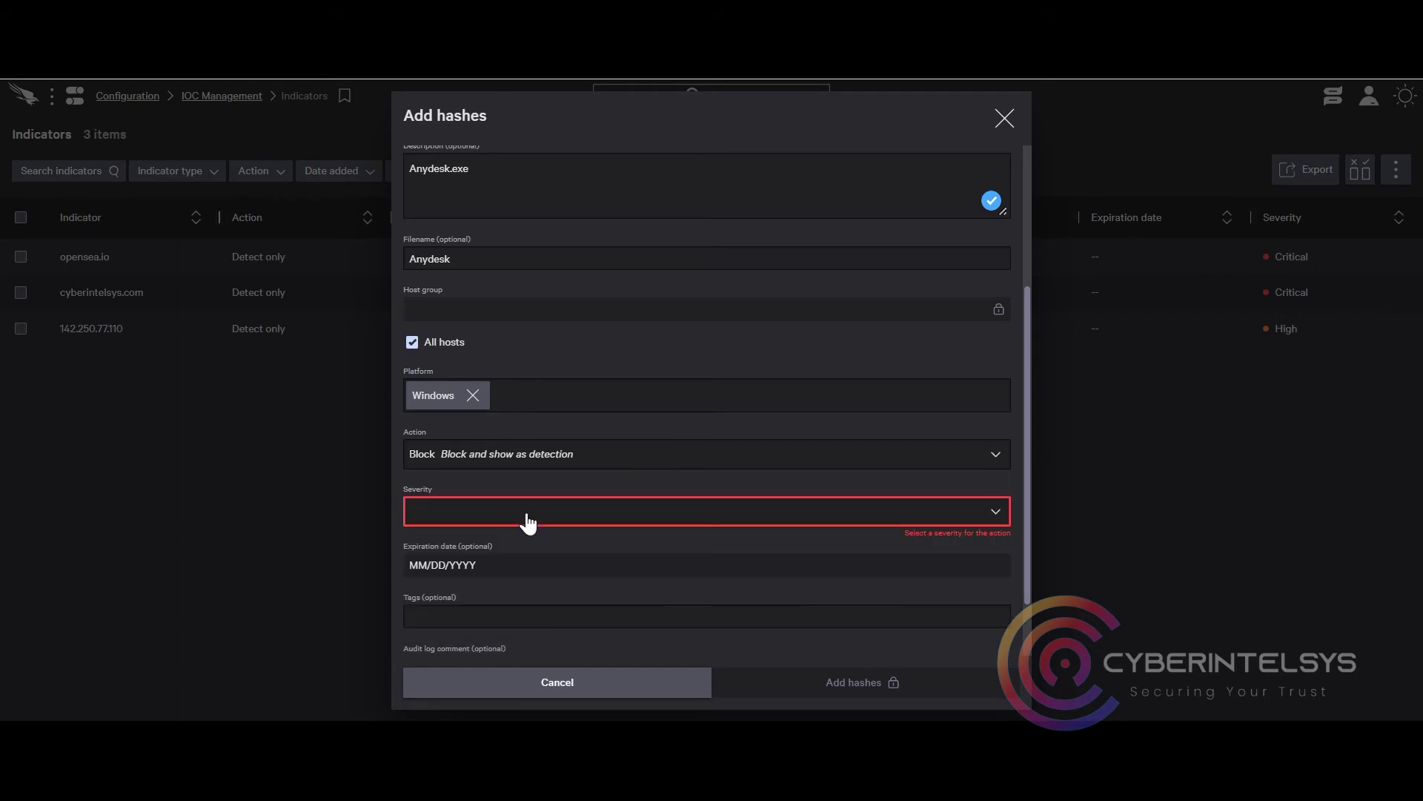
Set severity to High and save the hash as a new indicator.
left_click(515, 517)
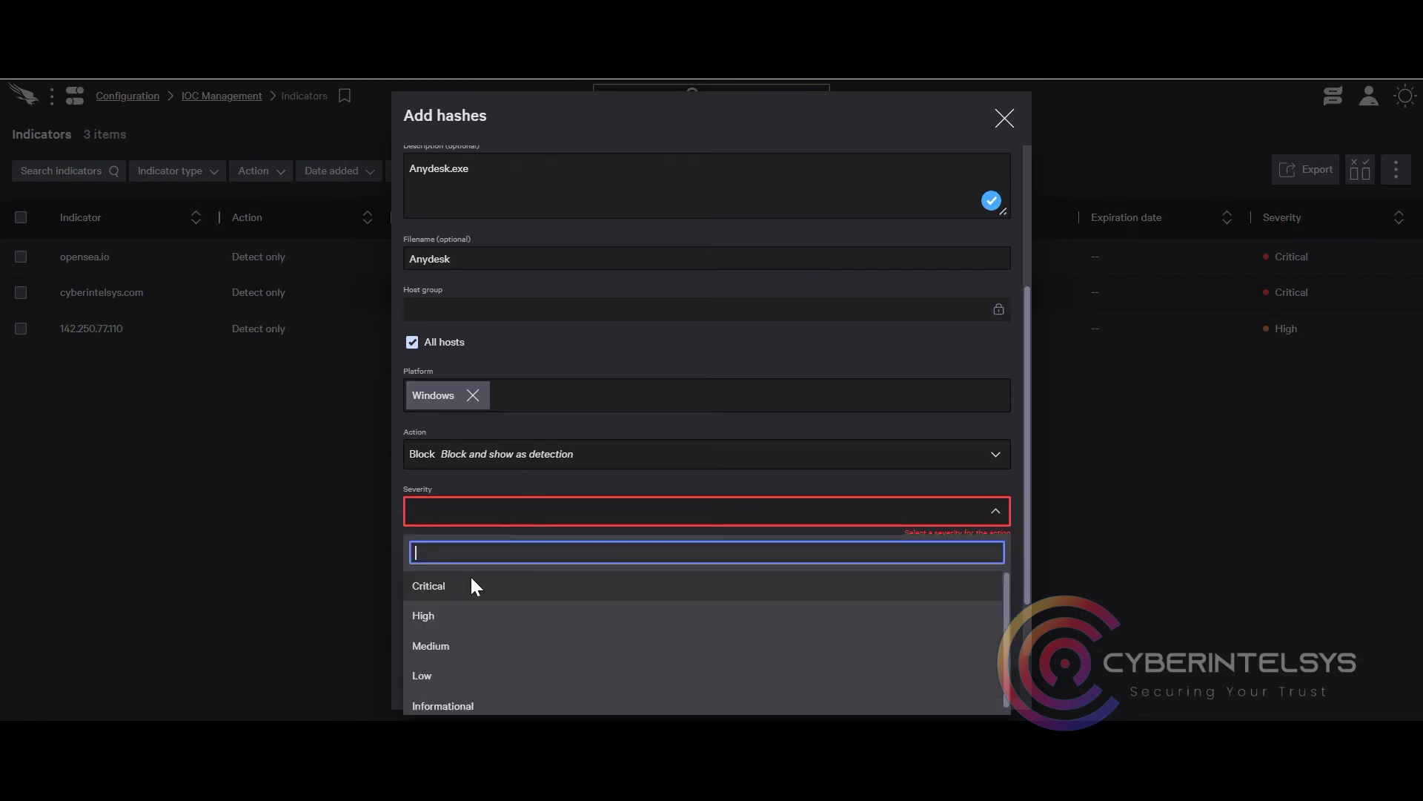
left_click(465, 615)
scroll(502, 586, "down", 1)
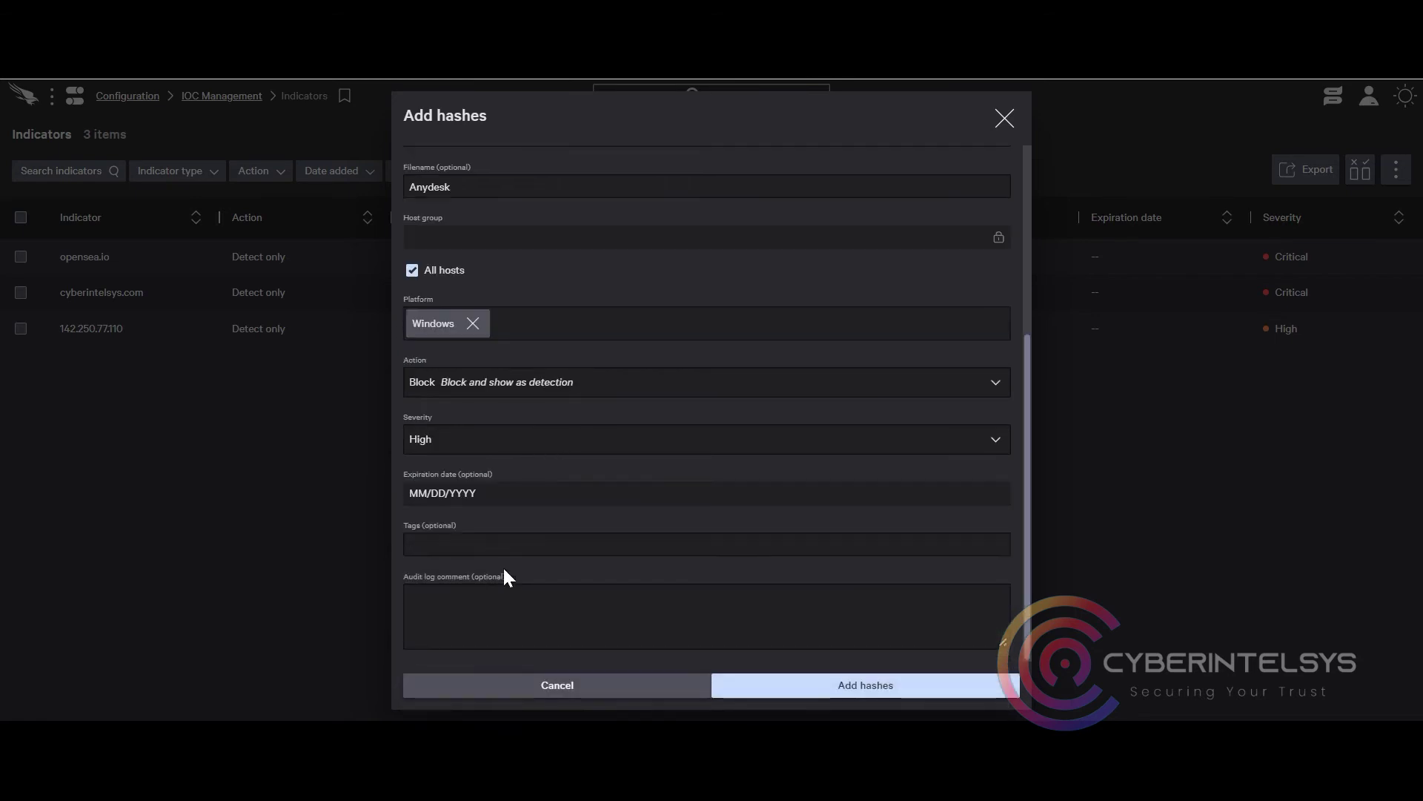
left_click(493, 445)
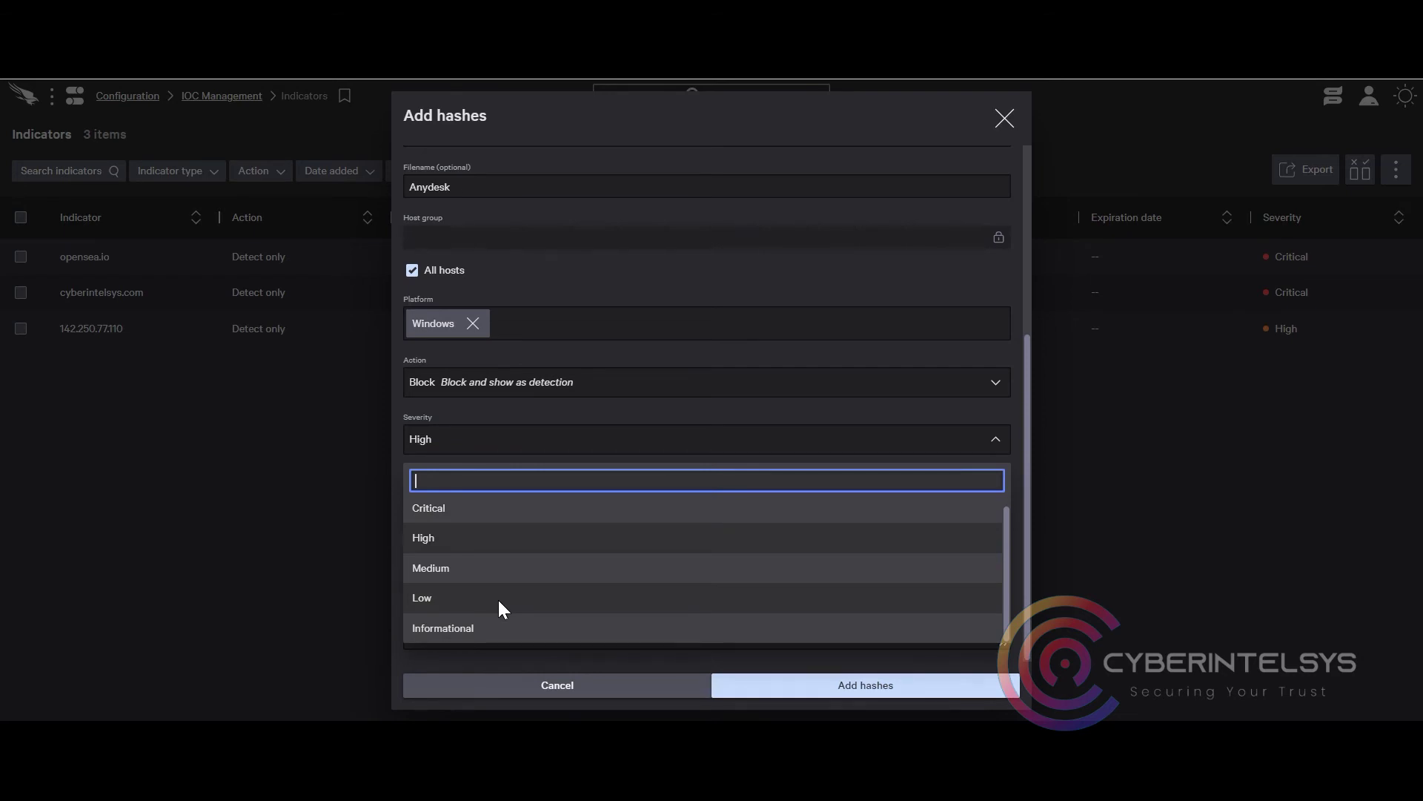
left_click(469, 535)
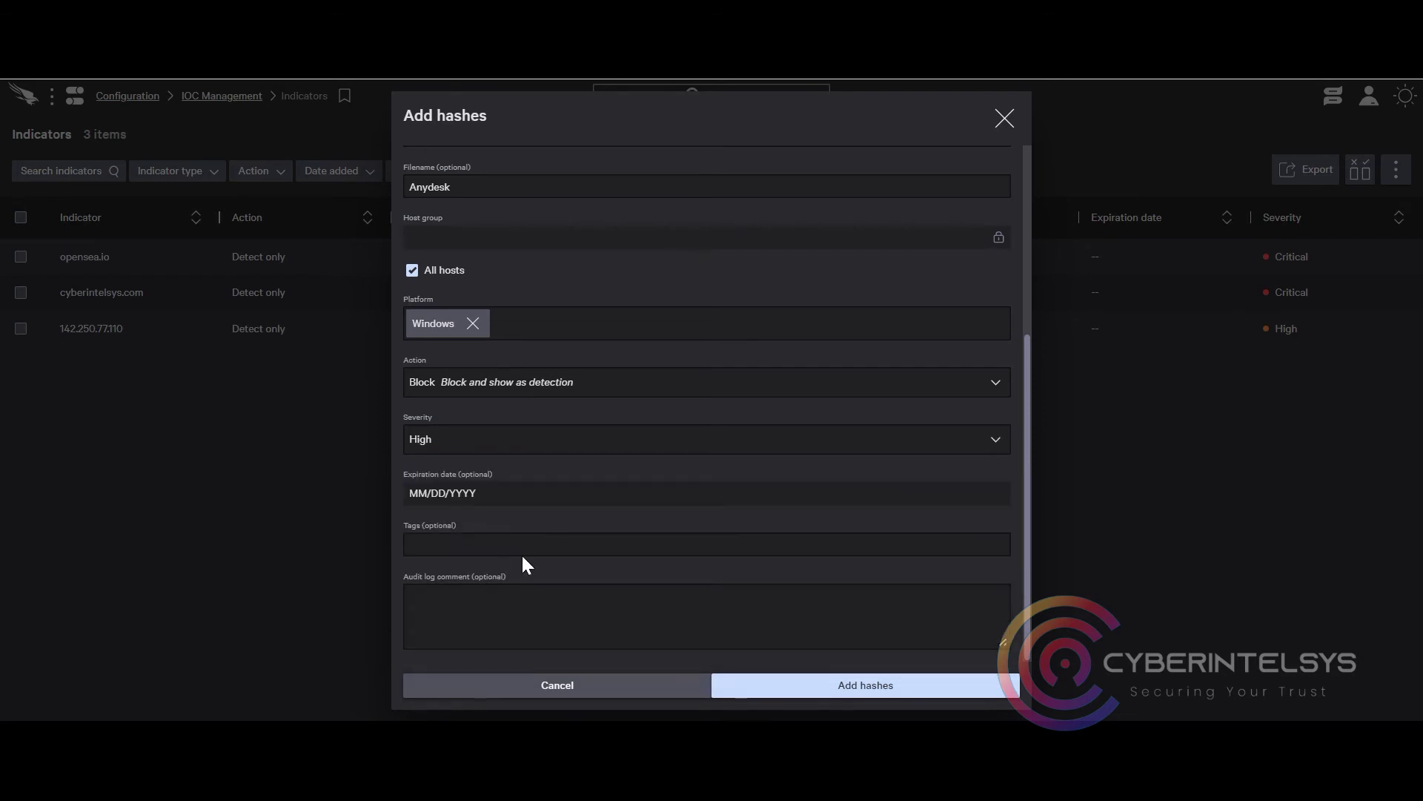
left_click(879, 690)
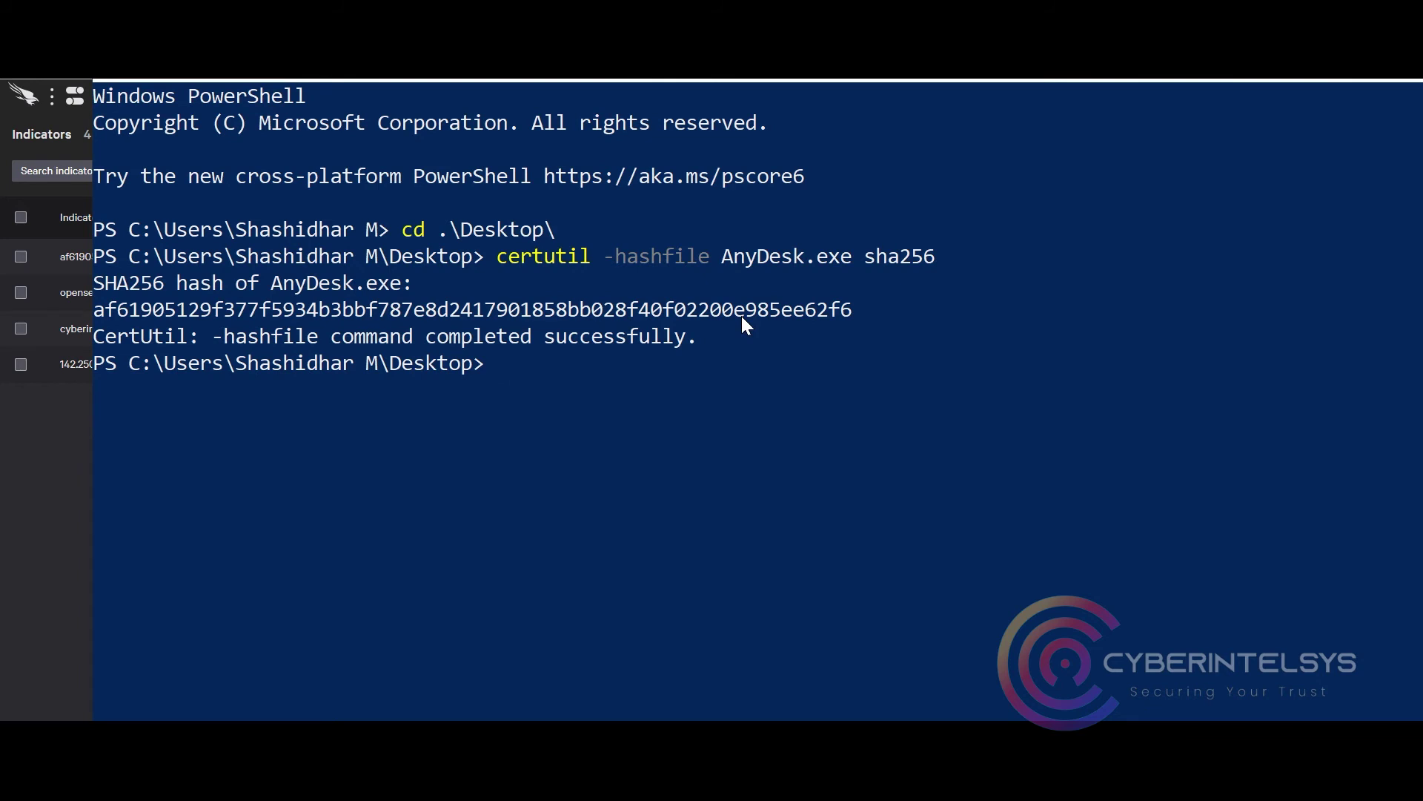
Rerun the certutil command with md5 to get AnyDesk.exe's MD5 hash.
key("Up")
key("BackSpace")
key("BackSpace")
key("BackSpace")
key("BackSpace")
key("BackSpace")
key("BackSpace")
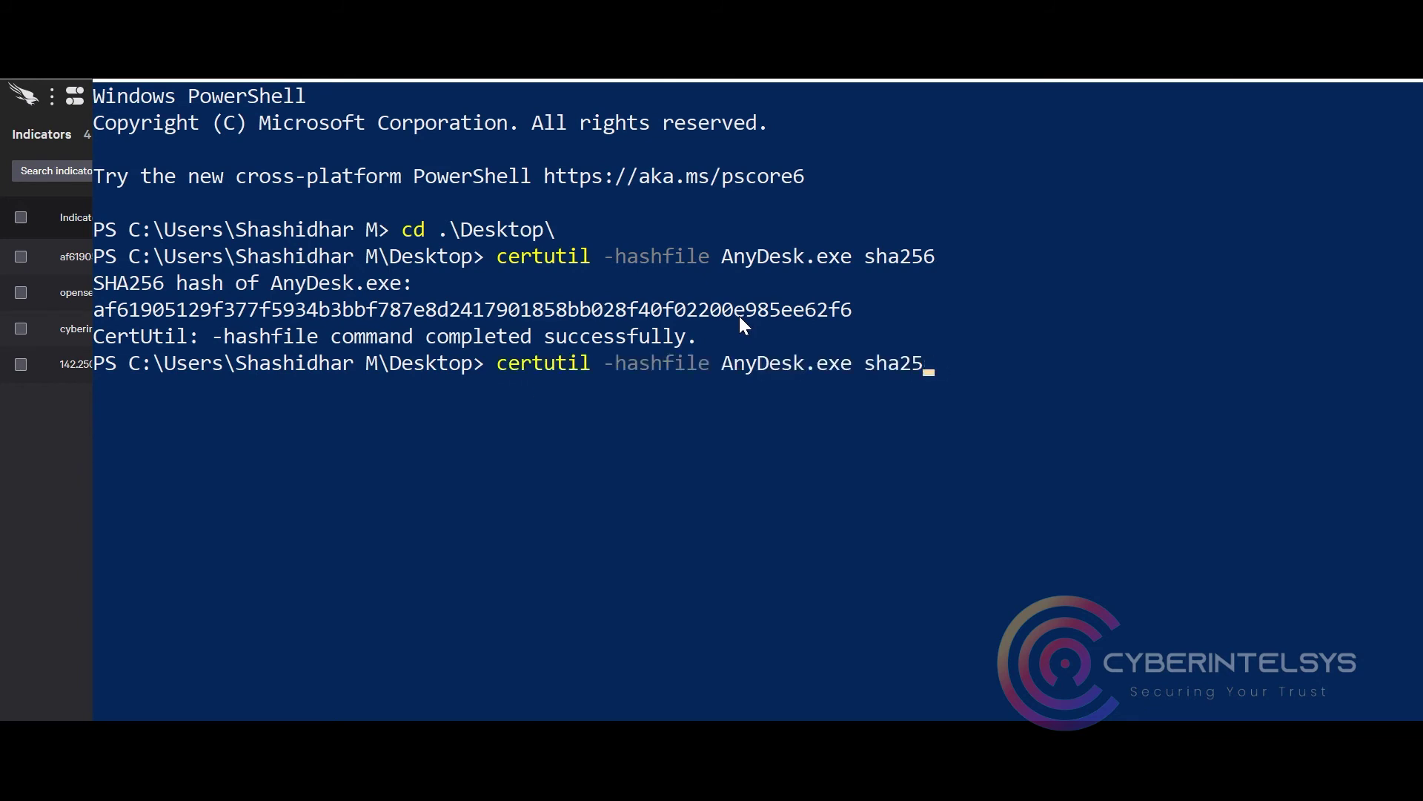
type("md5")
key("Return")
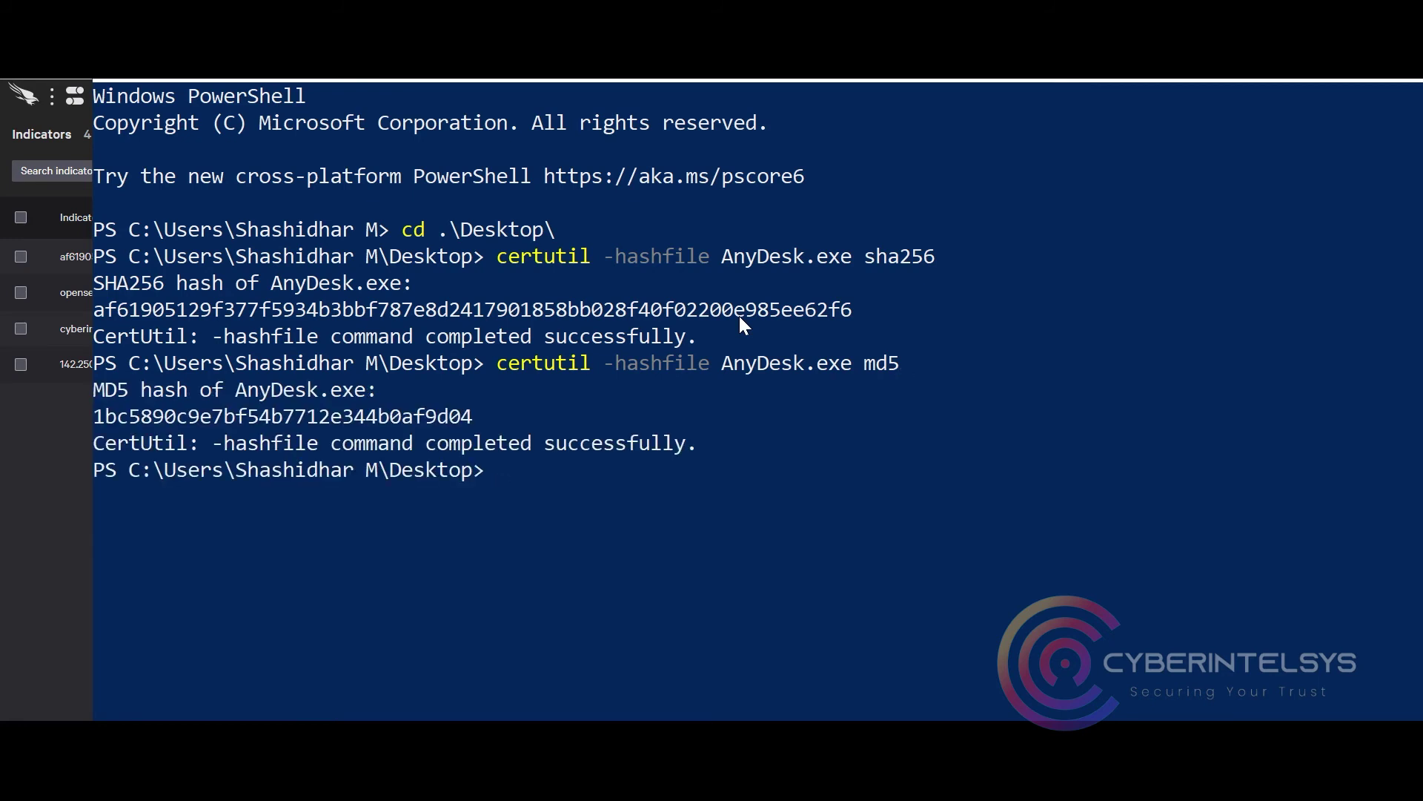
left_click_drag(428, 428, 92, 412)
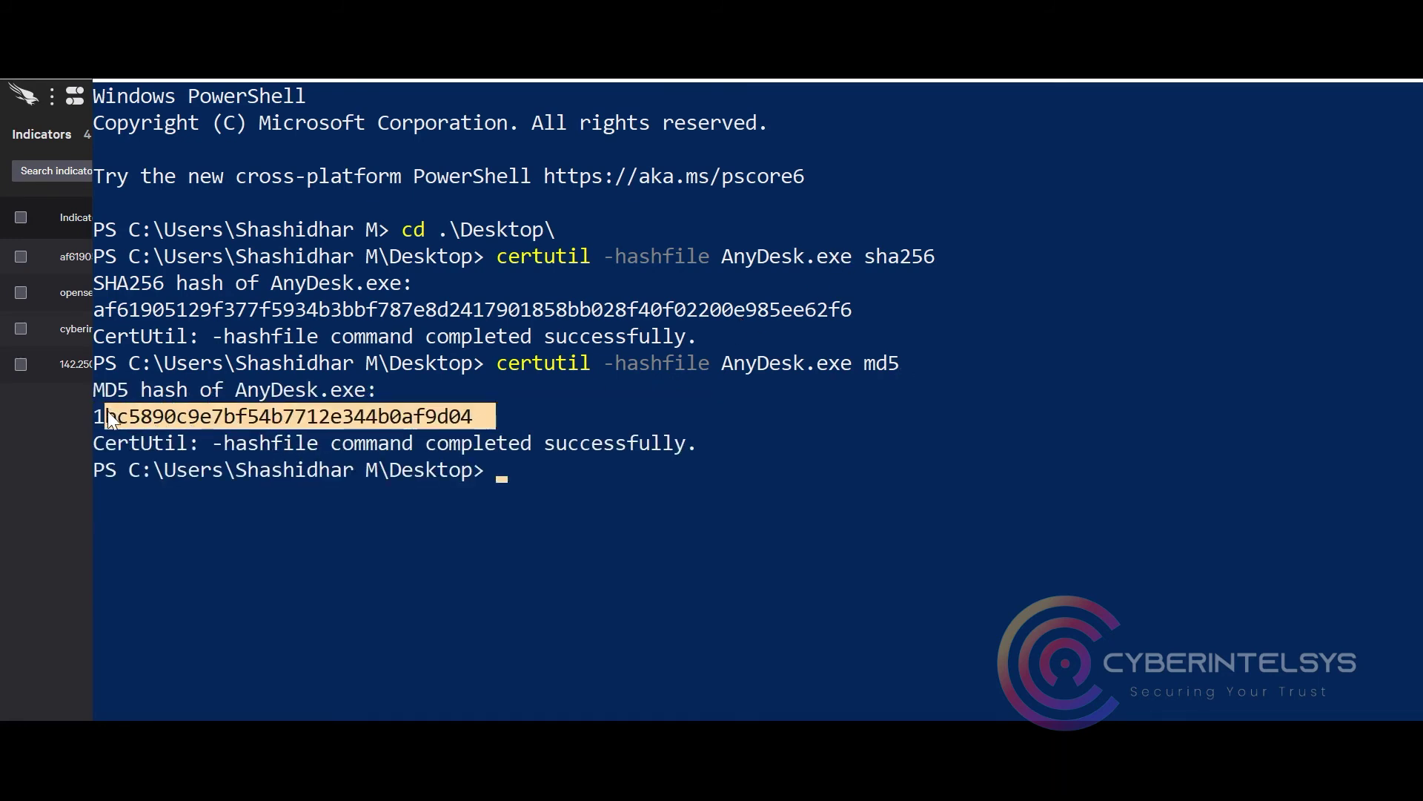
left_click(537, 522)
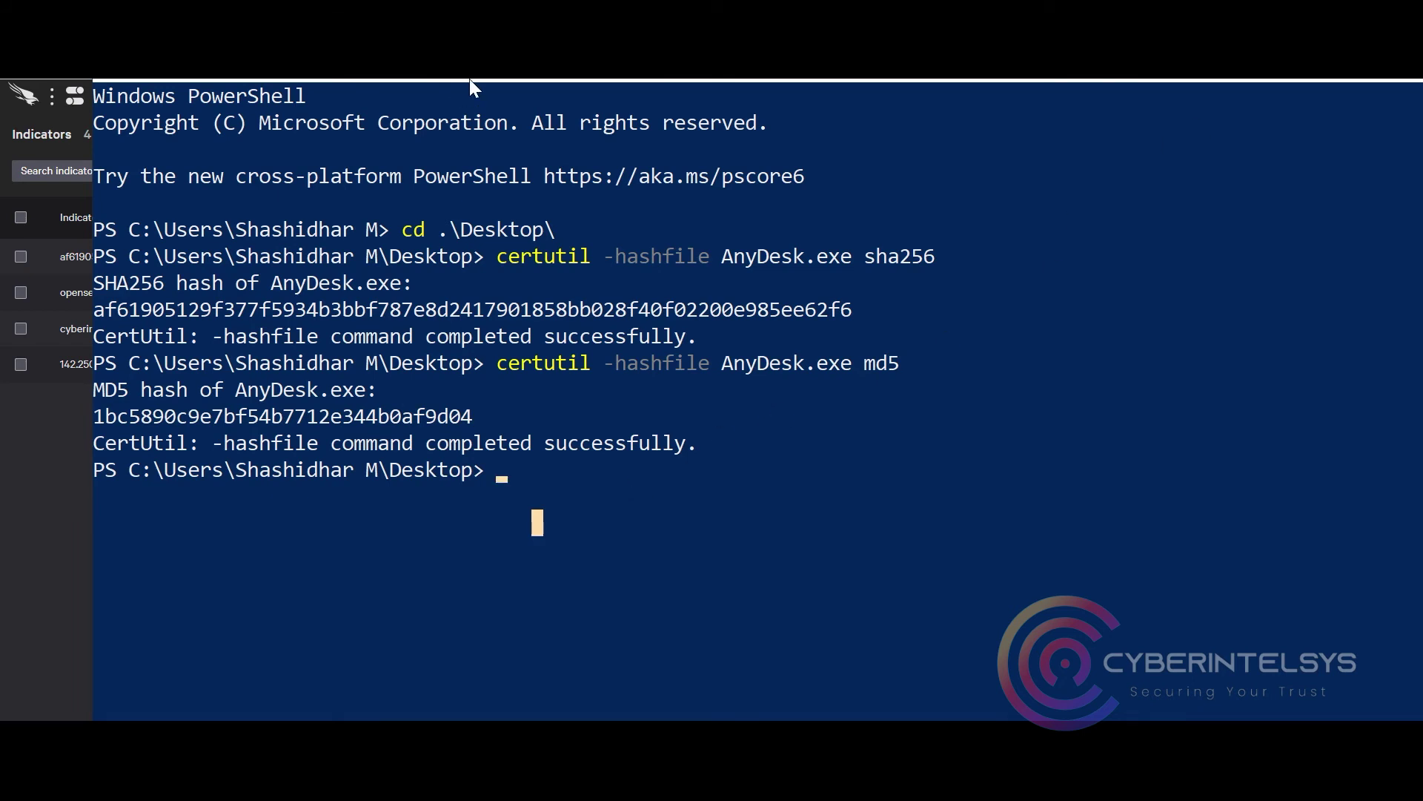
Close PowerShell and switch to the Windows 10 x64 SSD virtual machine.
left_click_drag(403, 104, 307, 144)
left_click(1384, 105)
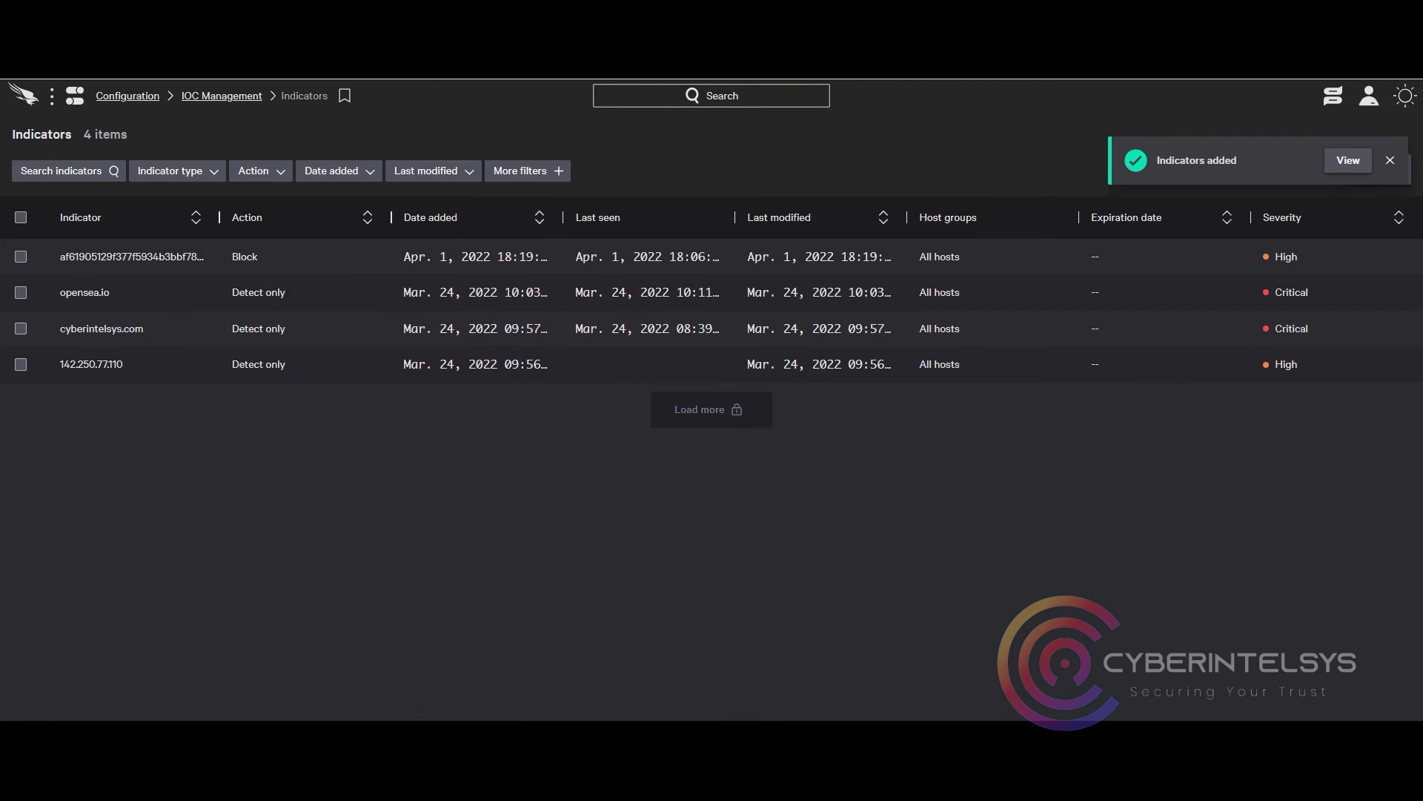
left_click(430, 613)
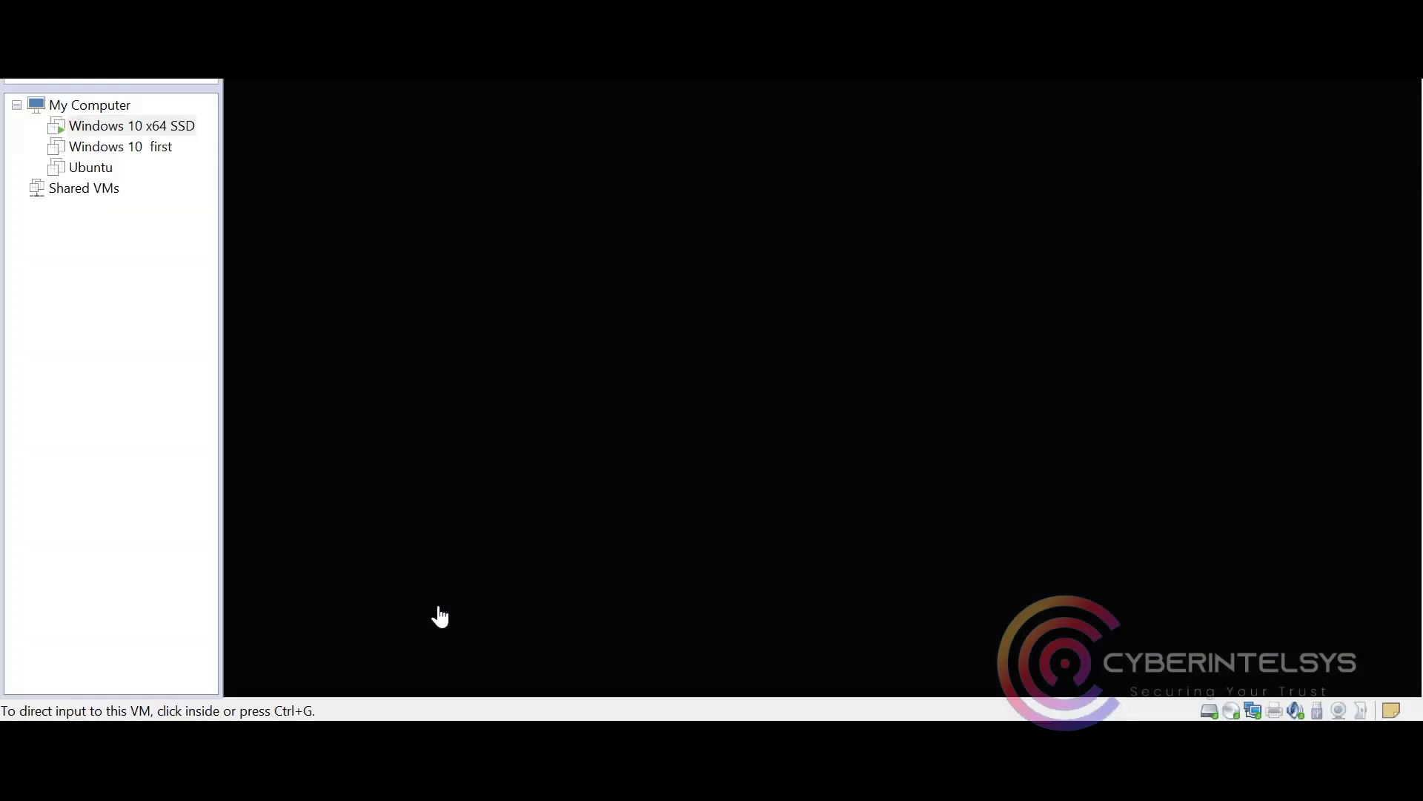
Inside the Windows 10 x64 SSD VM, open the Exe files folder and select AnyDesk.
left_click(584, 409)
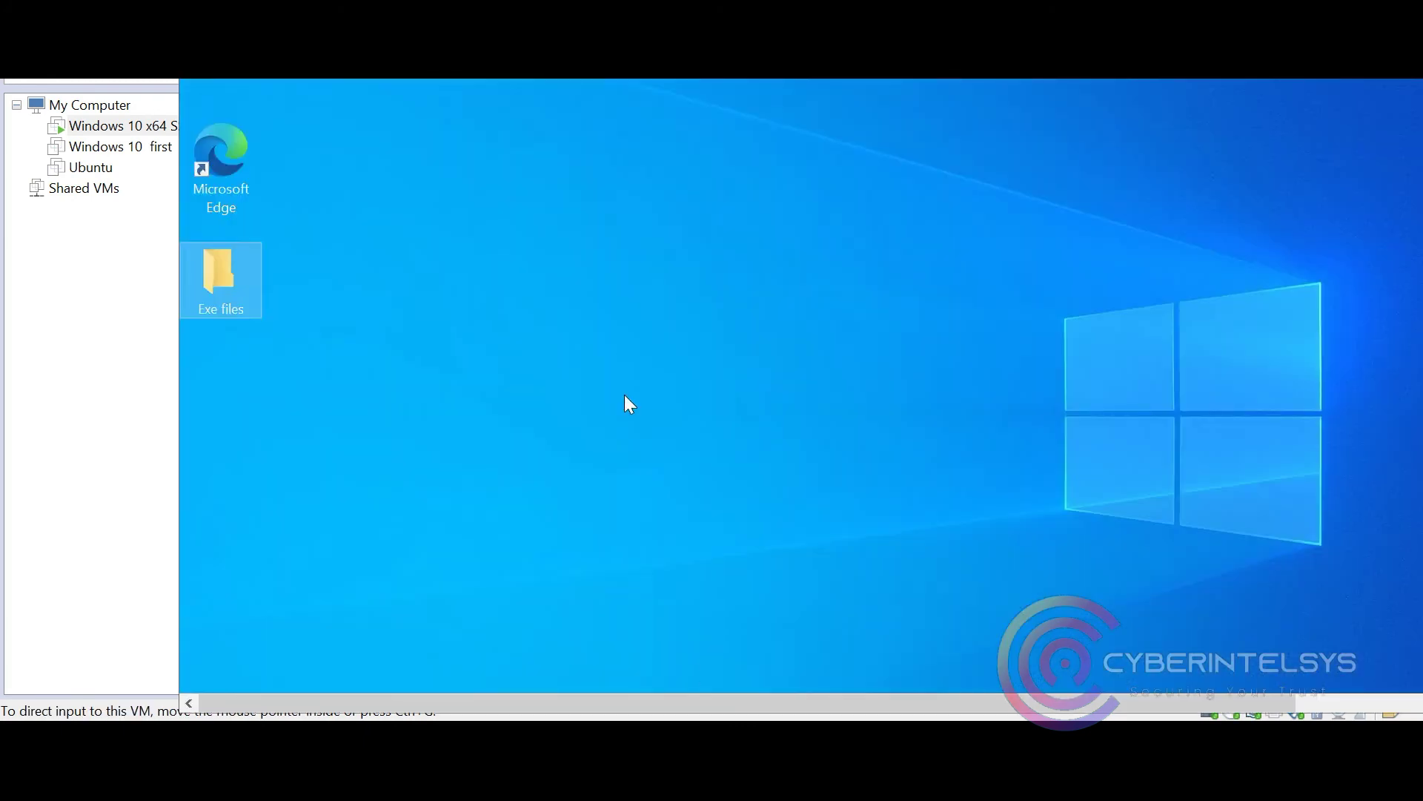
double_click(230, 269)
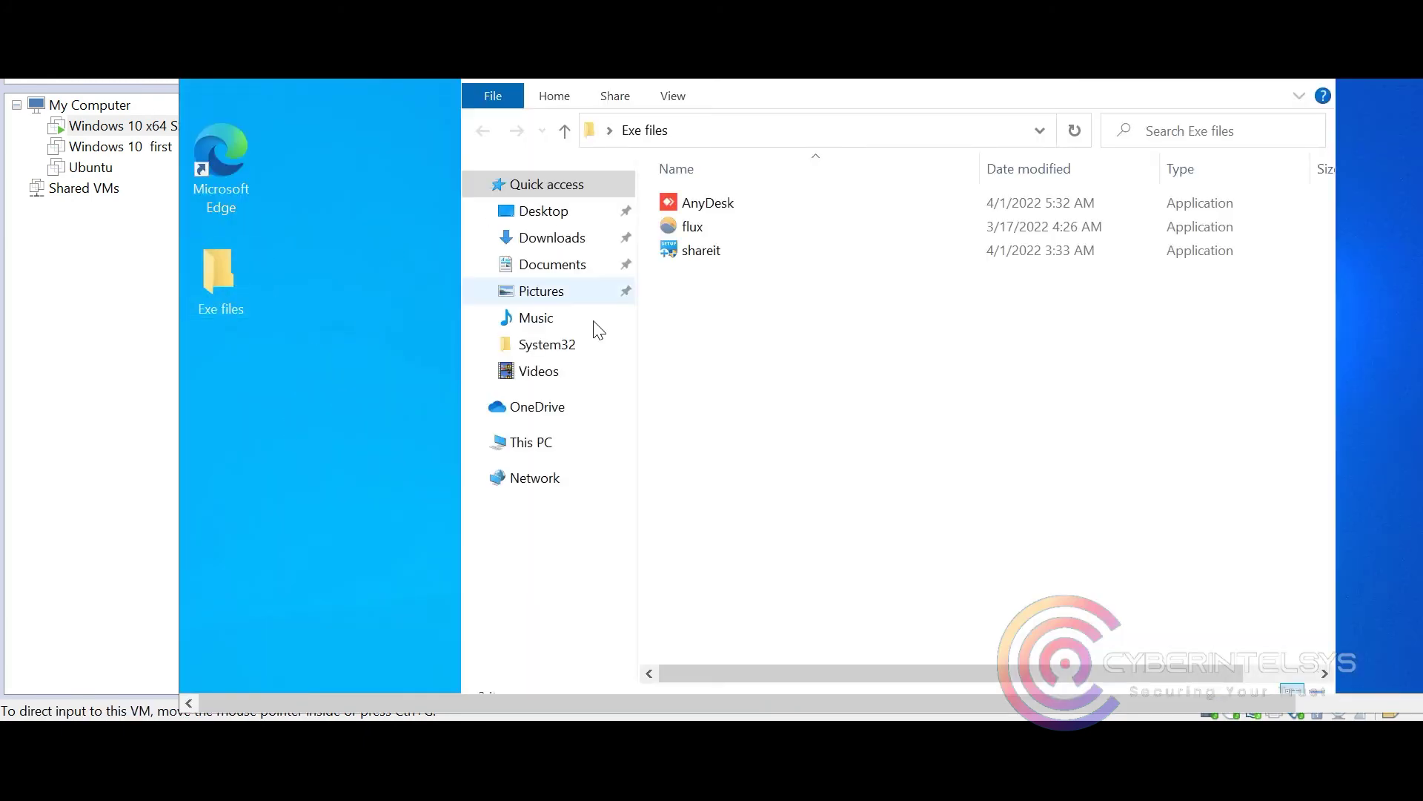
mouse_move(748, 214)
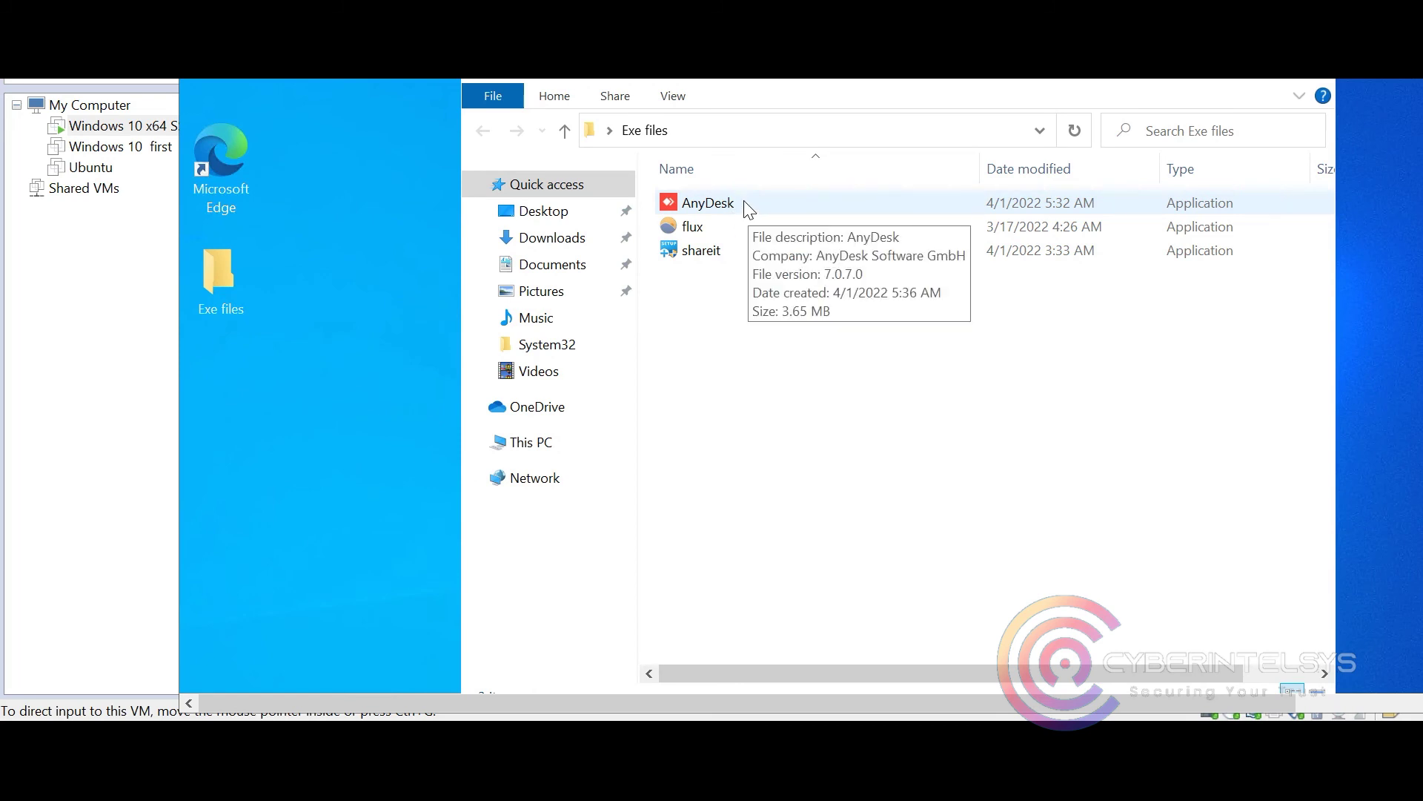
left_click(748, 210)
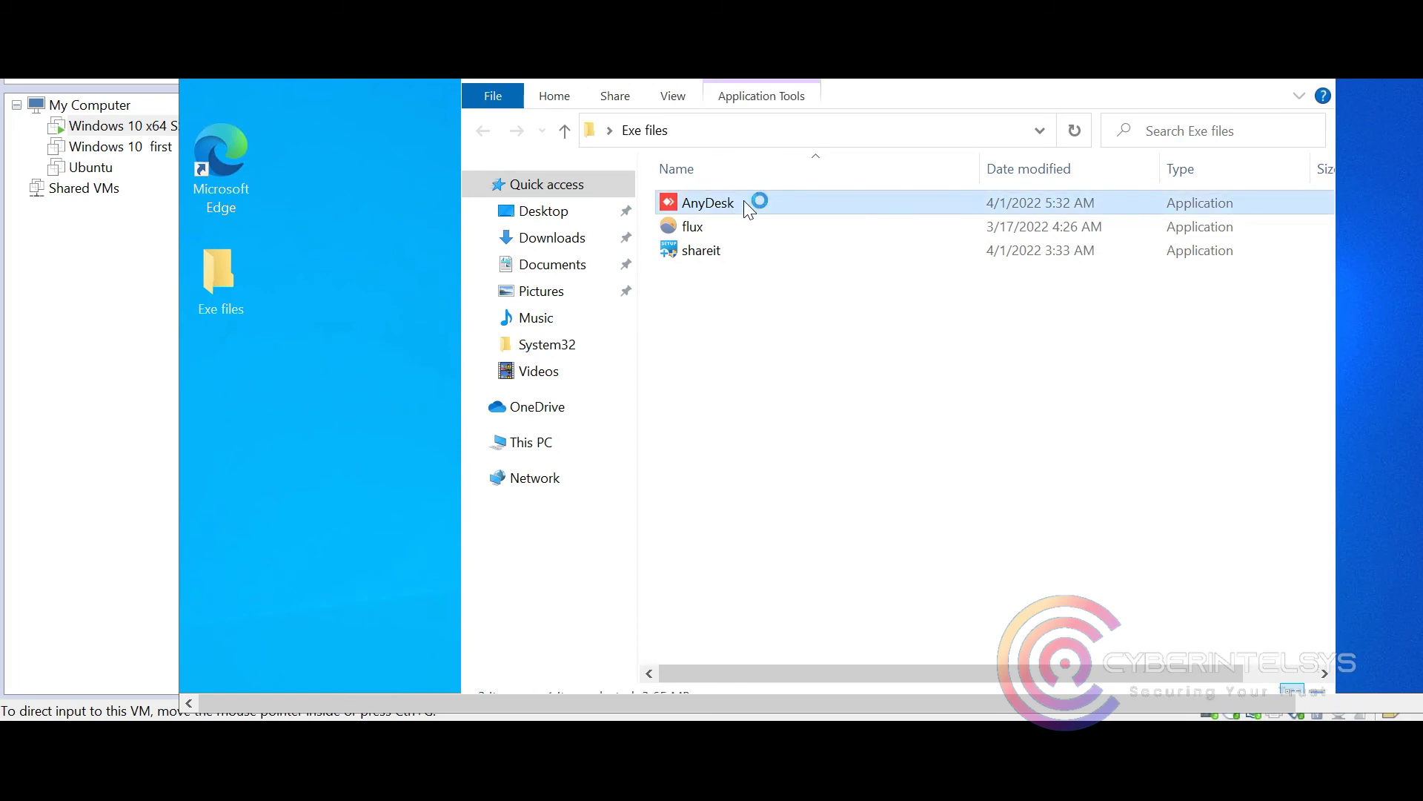